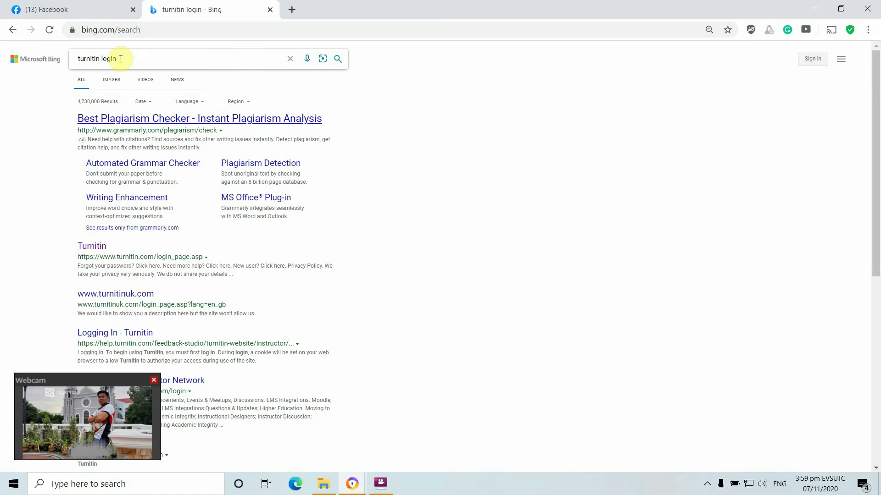
Step: Open the Turnitin login page from the "turnitin login" search results
{"action": "left_click_drag", "start_coordinate": [120, 59], "coordinate": [76, 58]}
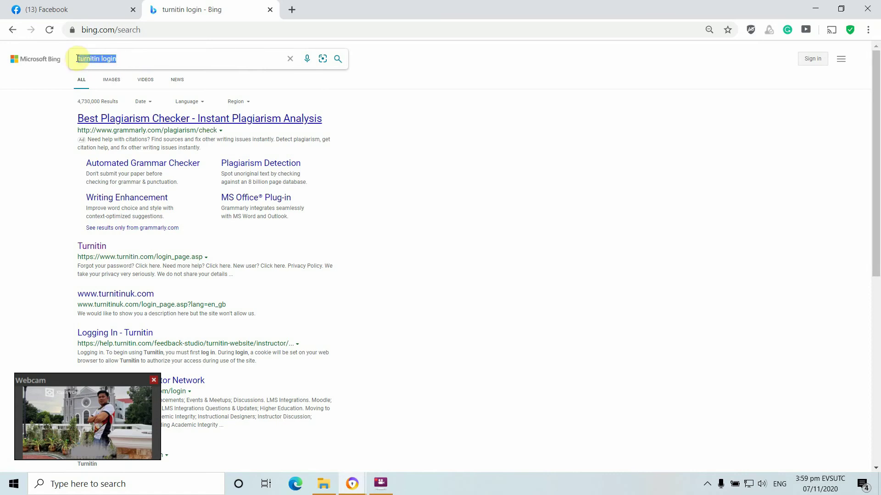
{"action": "left_click", "coordinate": [572, 174]}
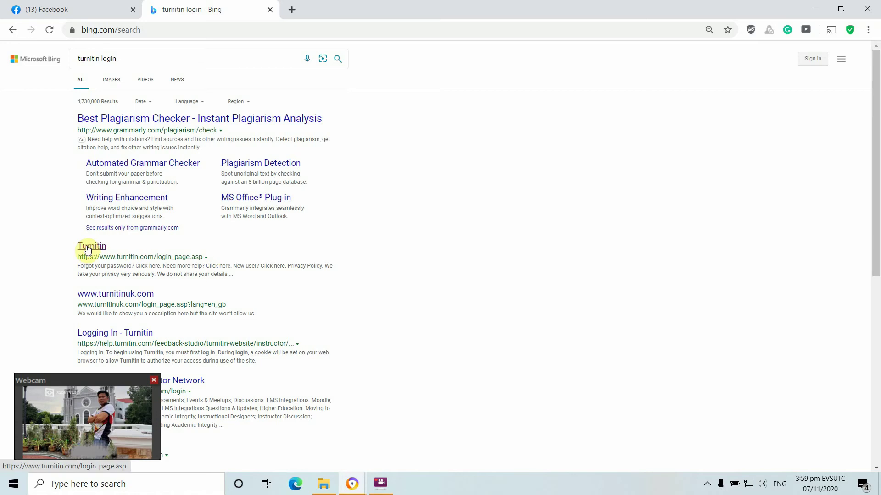
{"action": "left_click", "coordinate": [108, 308]}
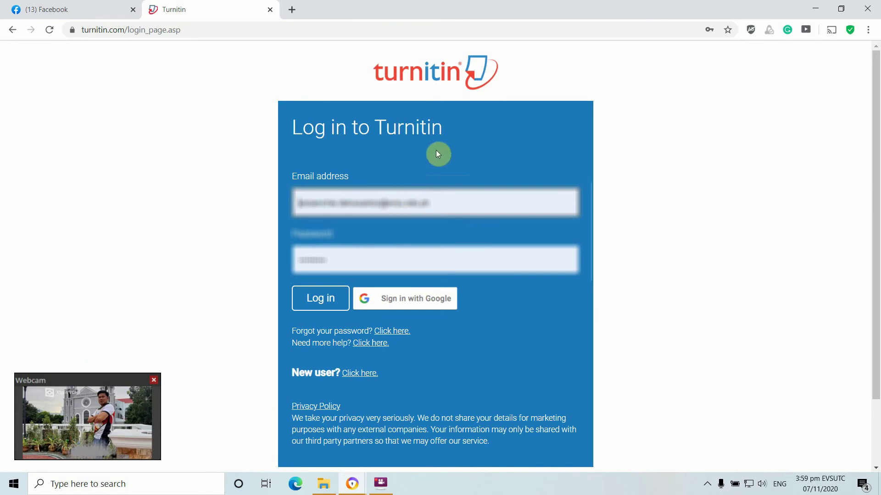
Step: Log in to Turnitin with the saved email address and password
{"action": "left_click", "coordinate": [443, 203]}
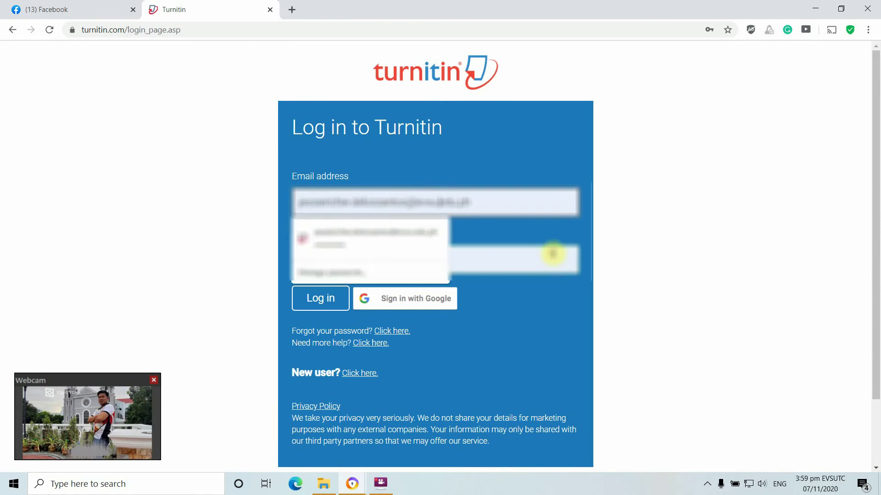
{"action": "left_click", "coordinate": [466, 262]}
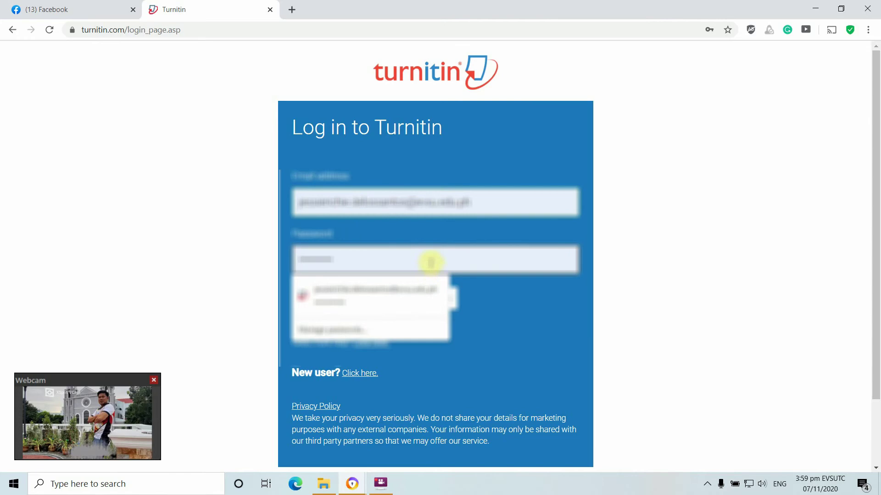
{"action": "left_click", "coordinate": [456, 261]}
{"action": "left_click", "coordinate": [316, 304]}
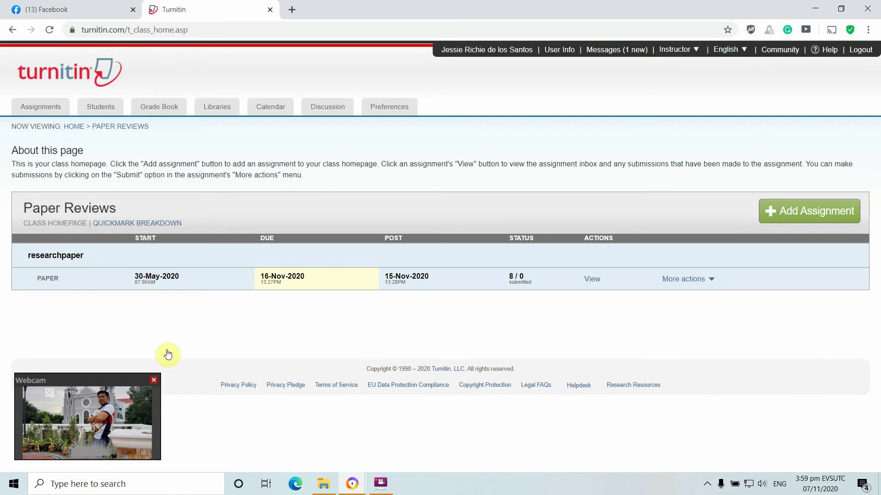
Step: Open the researchpaper assignment's inbox in the Paper Reviews class
{"action": "left_click", "coordinate": [592, 280]}
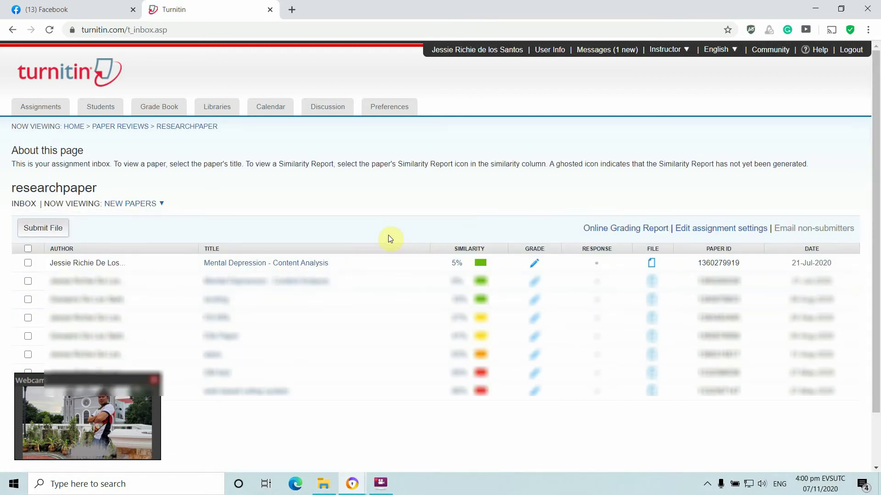
{"action": "left_click_drag", "start_coordinate": [131, 384], "coordinate": [116, 397]}
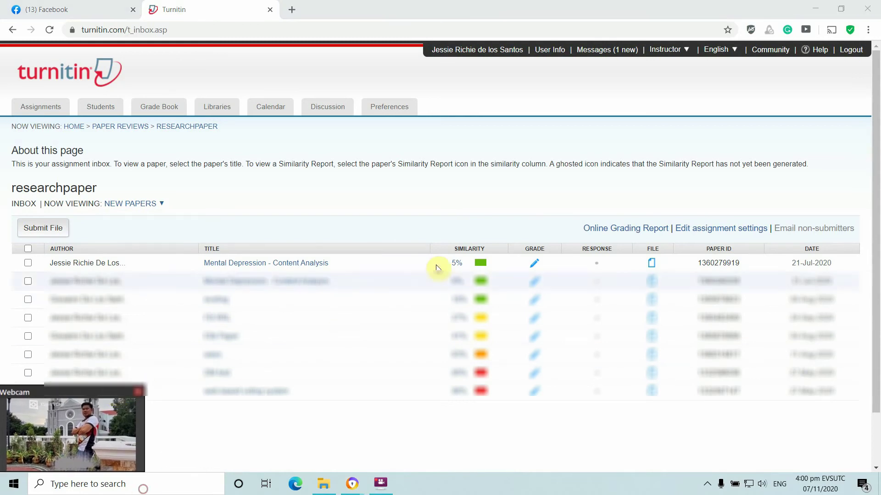
{"action": "scroll", "coordinate": [500, 233], "scroll_direction": "down", "scroll_amount": 2}
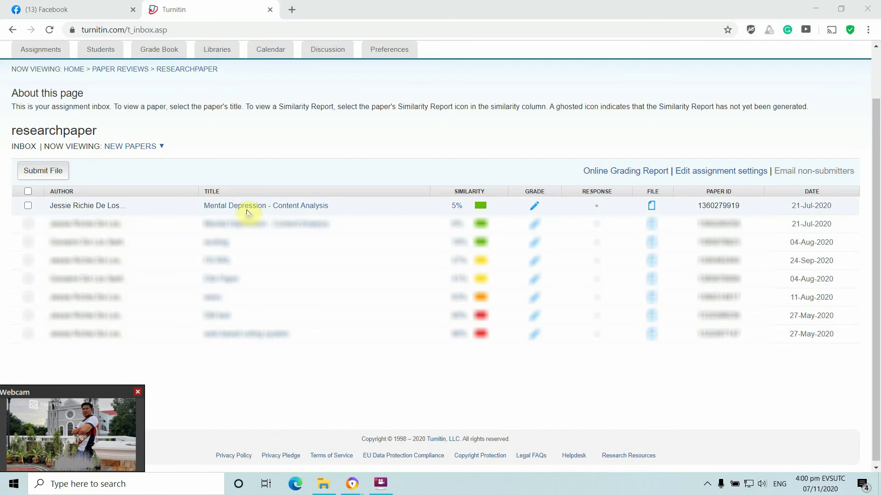
{"action": "left_click", "coordinate": [457, 207]}
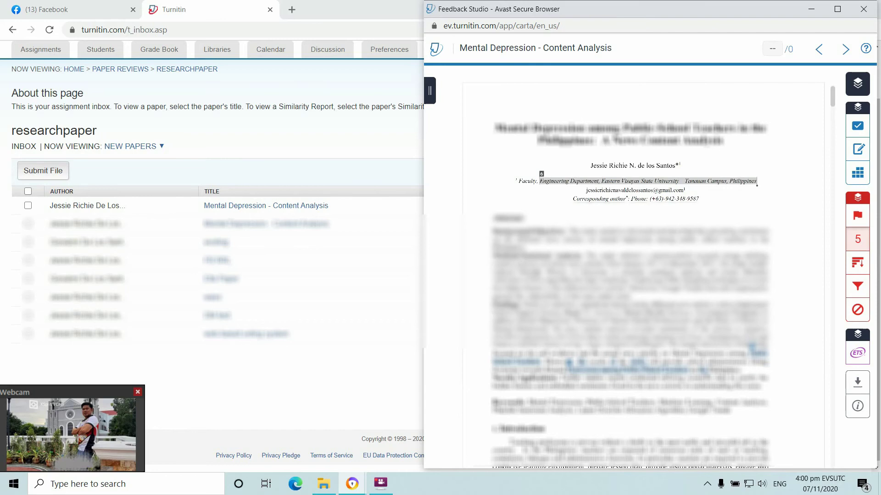
{"action": "left_click", "coordinate": [854, 240]}
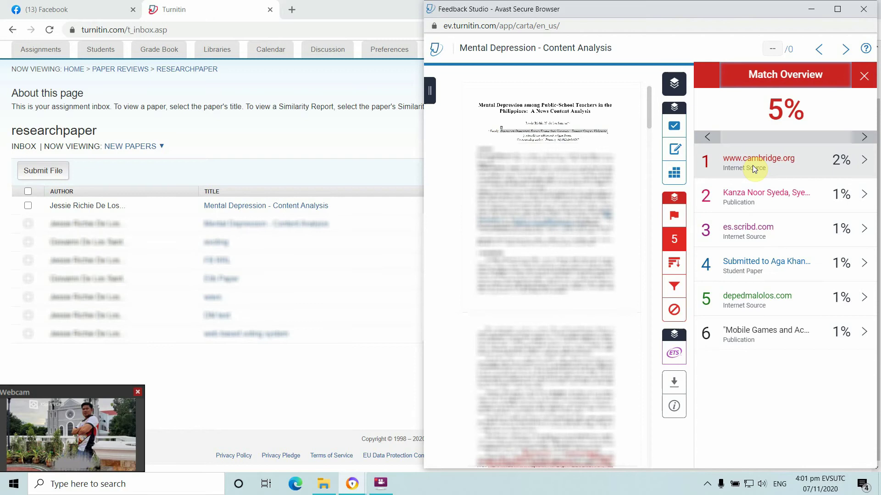
{"action": "left_click", "coordinate": [757, 166]}
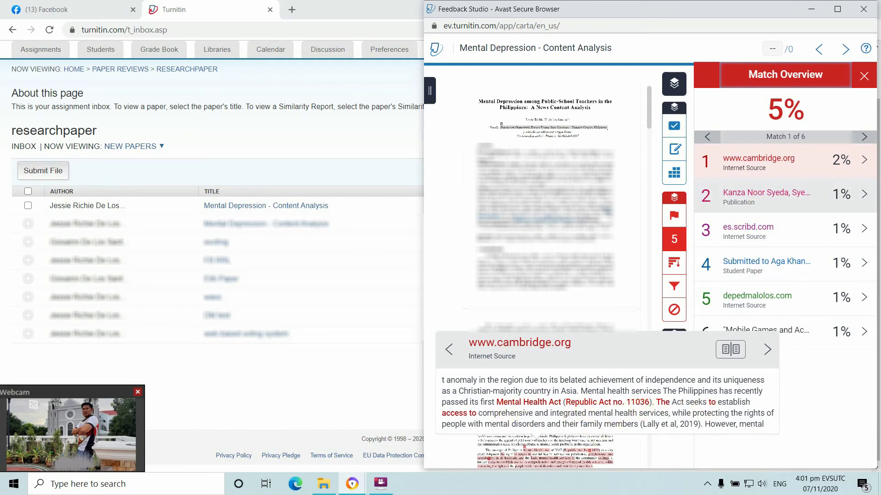
{"action": "scroll", "coordinate": [555, 207], "scroll_direction": "down", "scroll_amount": 10}
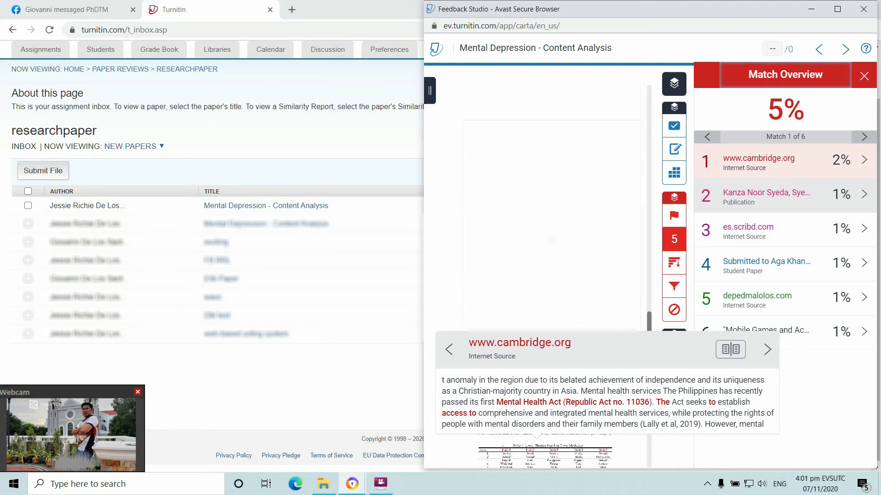
Step: Step through the matching passages of the second-ranked publication source and close the similarity report
{"action": "left_click", "coordinate": [749, 205]}
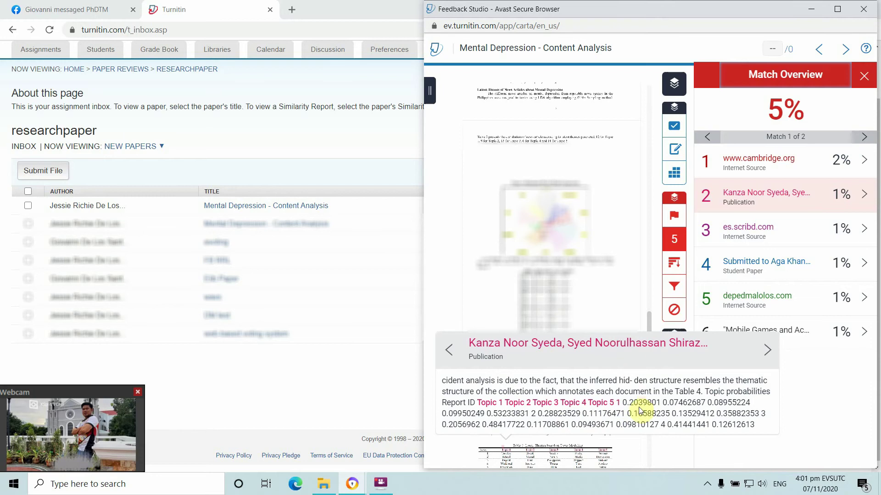
{"action": "left_click", "coordinate": [767, 358]}
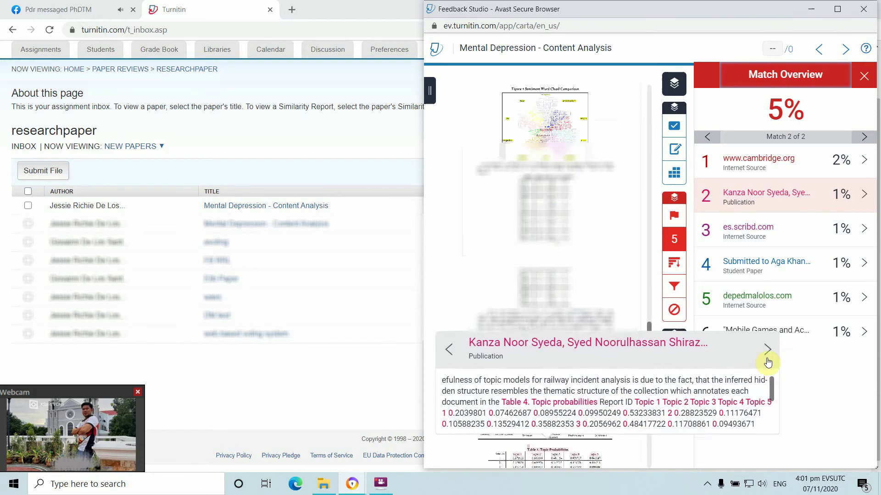
{"action": "left_click", "coordinate": [768, 358]}
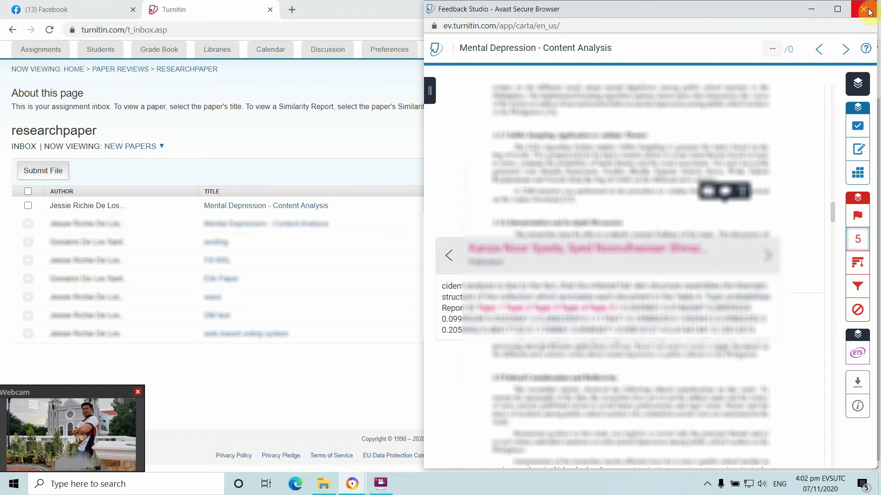
{"action": "left_click", "coordinate": [869, 12]}
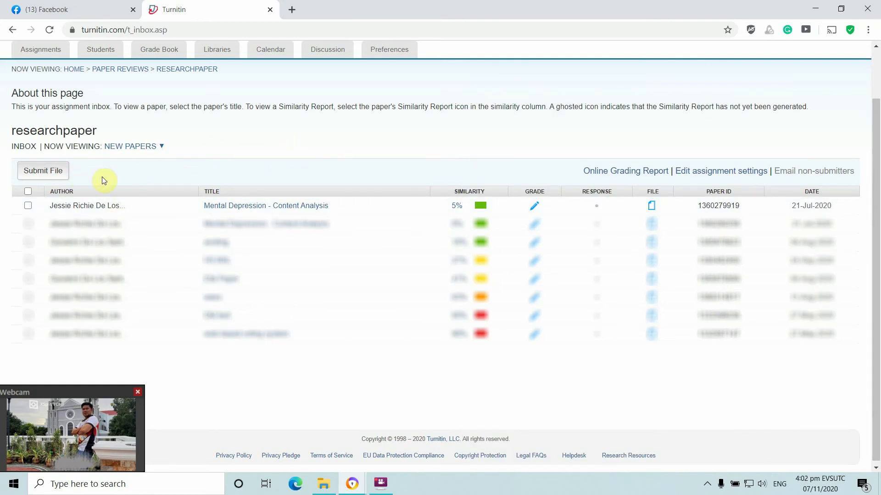
Step: Start a single file submission to the researchpaper assignment and enter the author's first and last name
{"action": "left_click", "coordinate": [52, 175]}
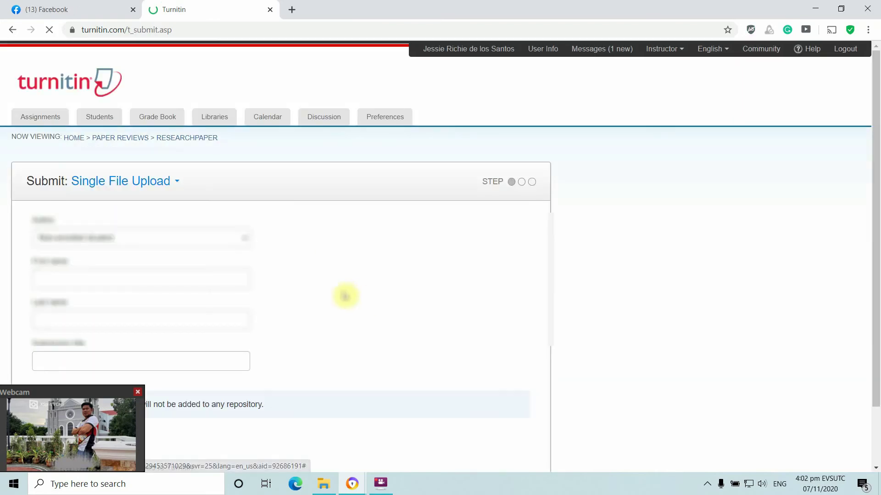
{"action": "scroll", "coordinate": [107, 182], "scroll_direction": "down", "scroll_amount": 3}
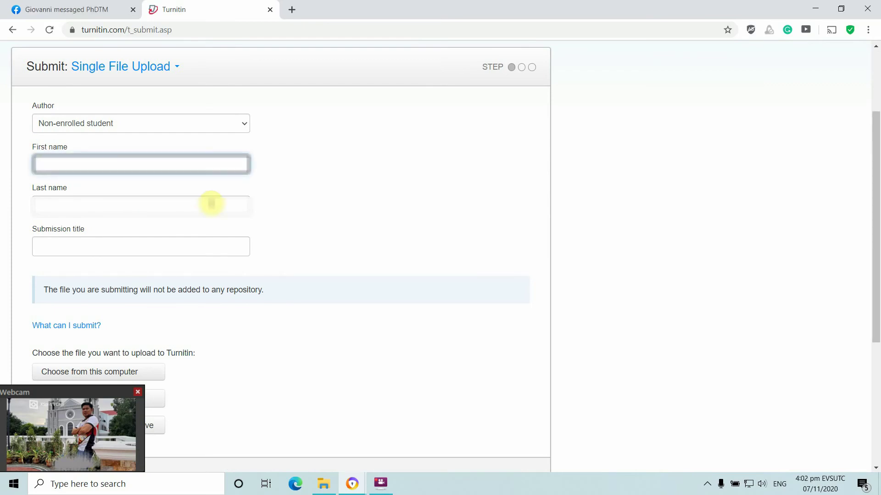
{"action": "left_click", "coordinate": [211, 203]}
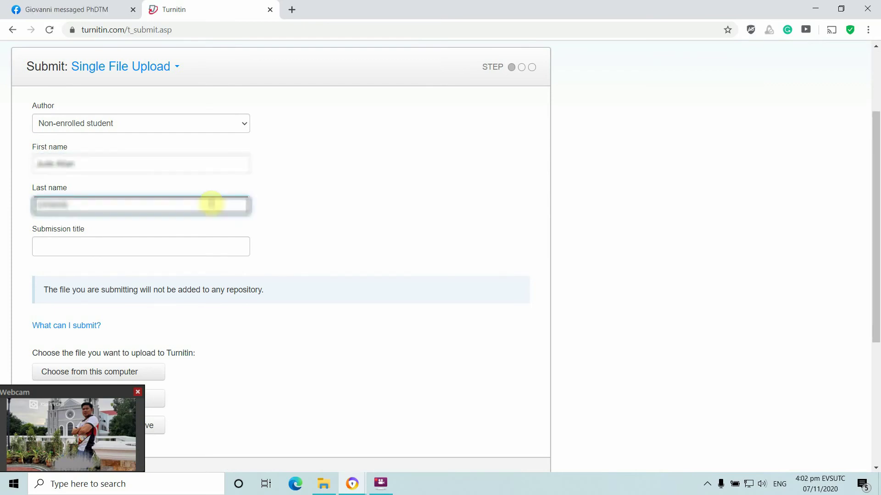
{"action": "key", "text": "Tab"}
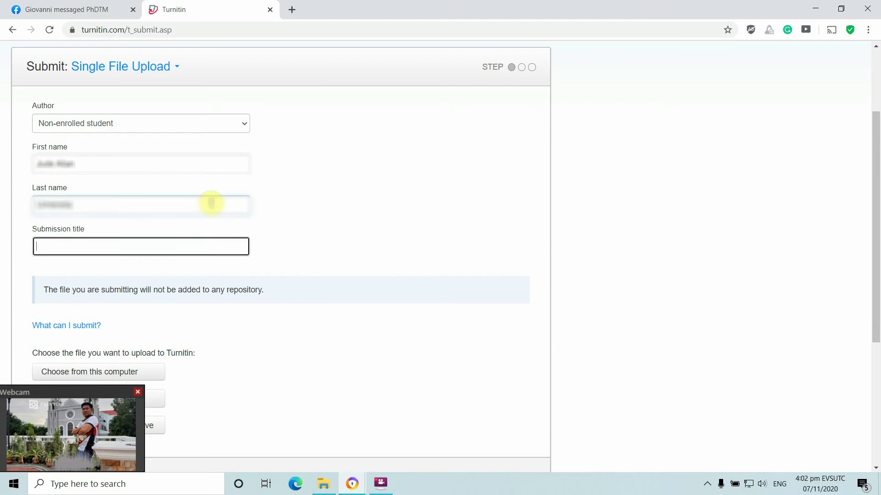
Step: Check the documents in the "for Plagiarism Test" folder and enter the paper's submission title in the form
{"action": "left_click", "coordinate": [323, 483]}
{"action": "left_click", "coordinate": [565, 347]}
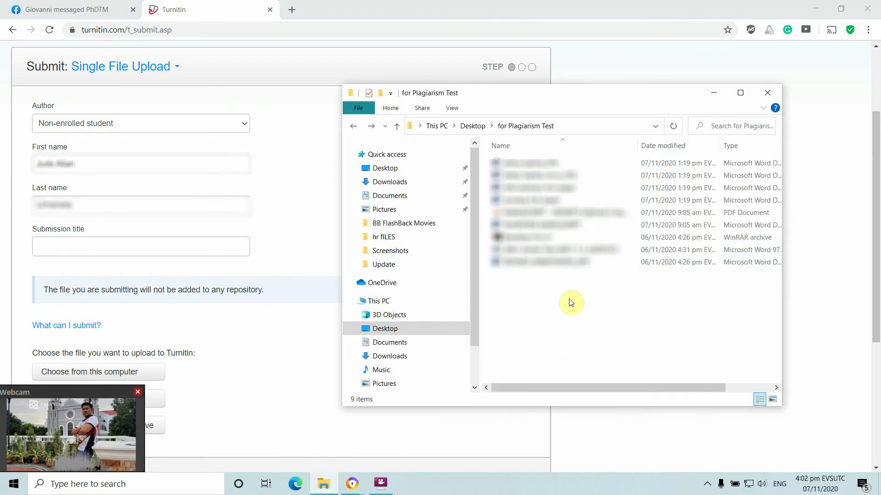
{"action": "left_click", "coordinate": [261, 309]}
{"action": "type", "text": "Fil"}
{"action": "key", "text": "BackSpace"}
{"action": "key", "text": "BackSpace"}
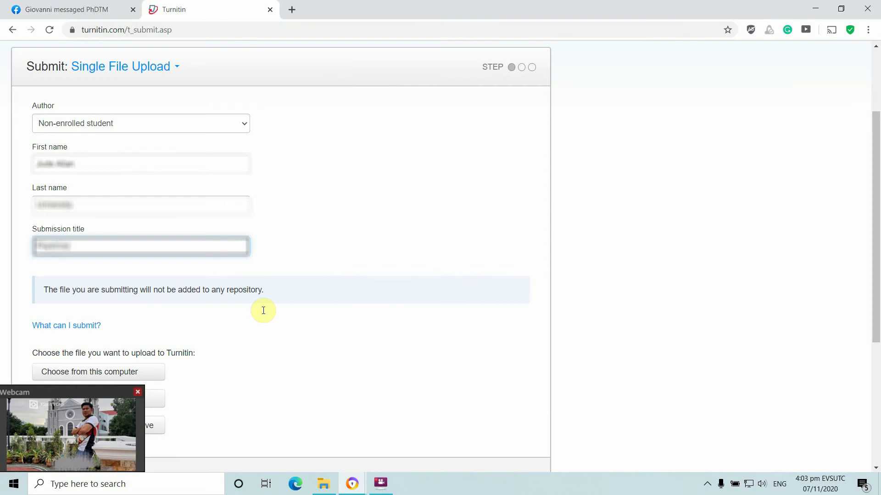
Step: Attach the manuscript document from this computer's "for Plagiarism Test" folder on the Desktop to the submission
{"action": "scroll", "coordinate": [279, 350], "scroll_direction": "down", "scroll_amount": 3}
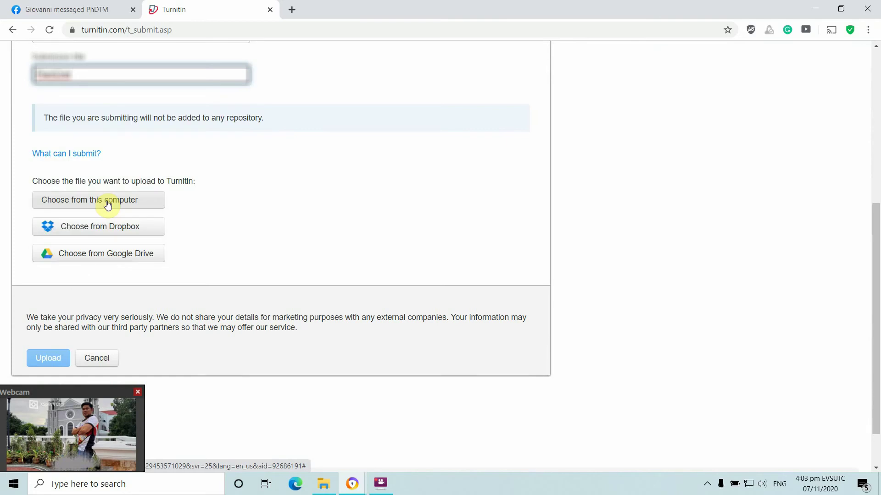
{"action": "left_click", "coordinate": [134, 255]}
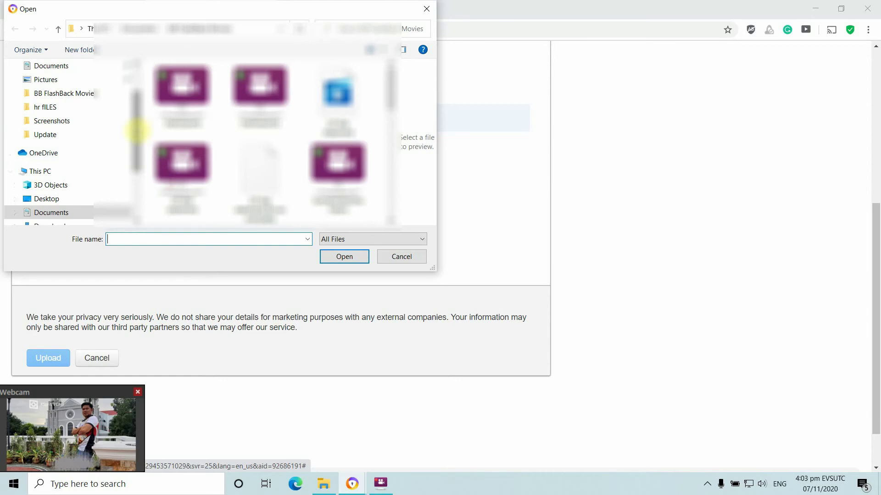
{"action": "scroll", "coordinate": [137, 128], "scroll_direction": "up", "scroll_amount": 1}
{"action": "left_click", "coordinate": [39, 89]}
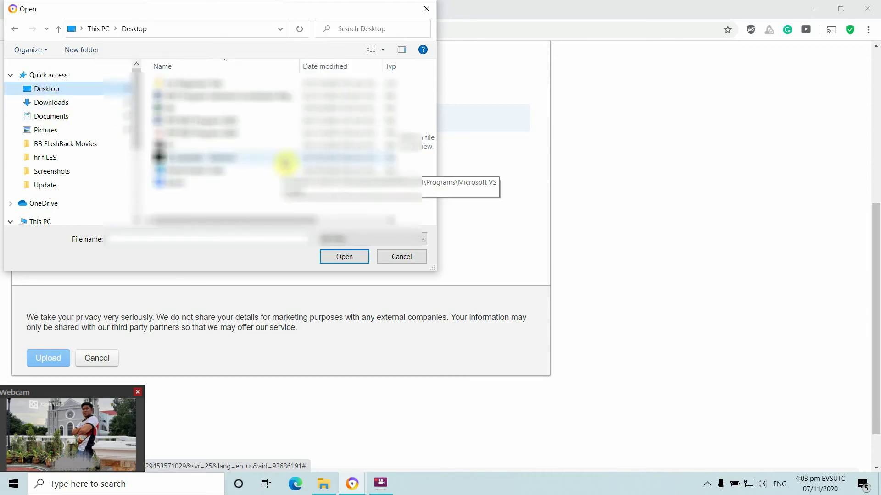
{"action": "double_click", "coordinate": [243, 111]}
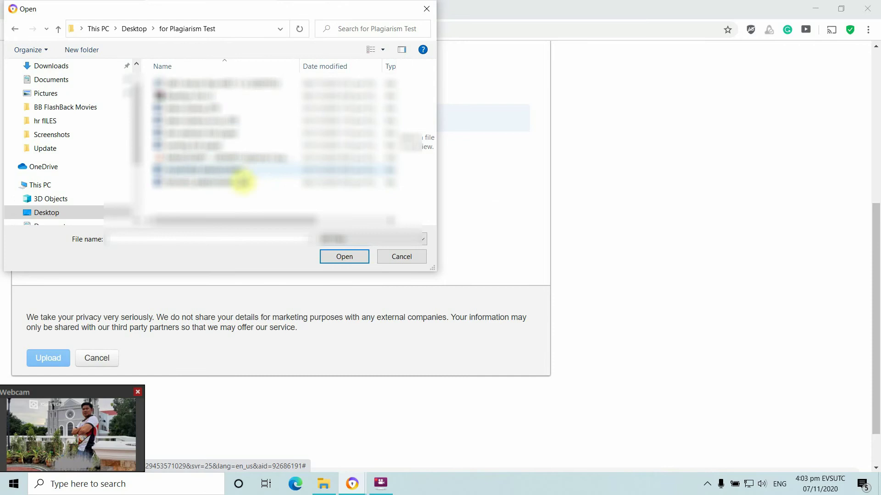
{"action": "left_click", "coordinate": [207, 170]}
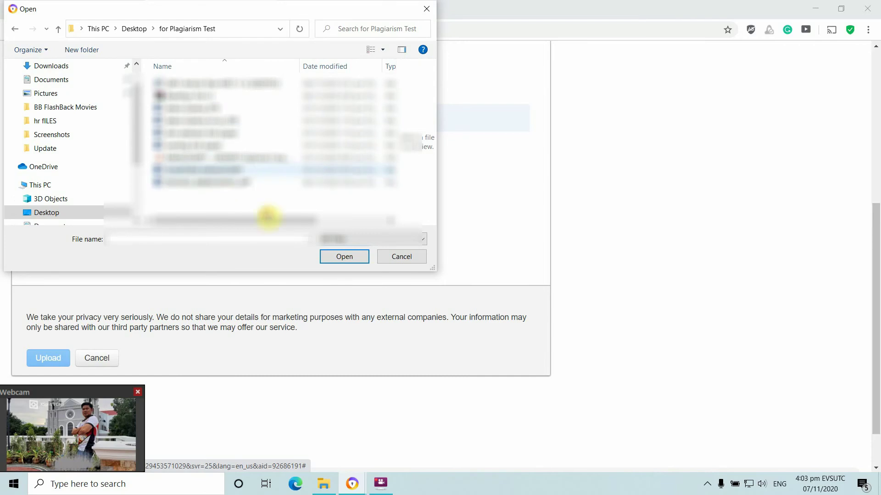
{"action": "left_click", "coordinate": [345, 256]}
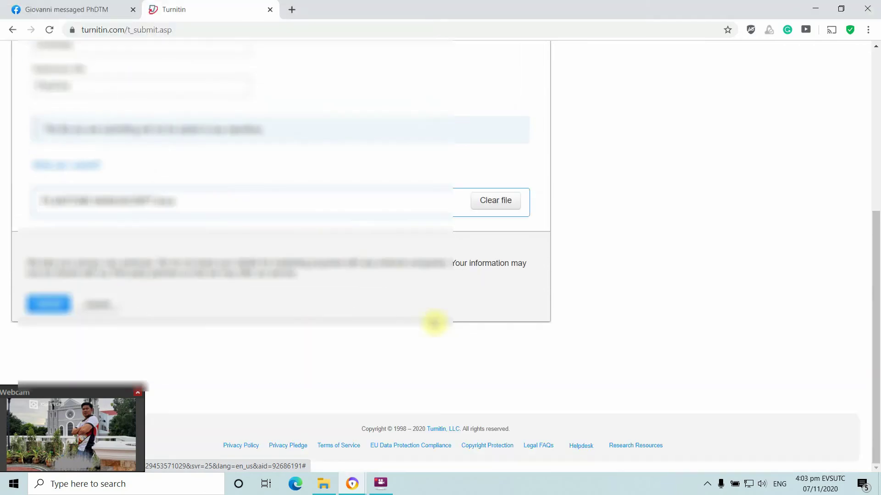
Step: Review the completed submission details and upload the attached manuscript
{"action": "scroll", "coordinate": [299, 324], "scroll_direction": "up", "scroll_amount": 4}
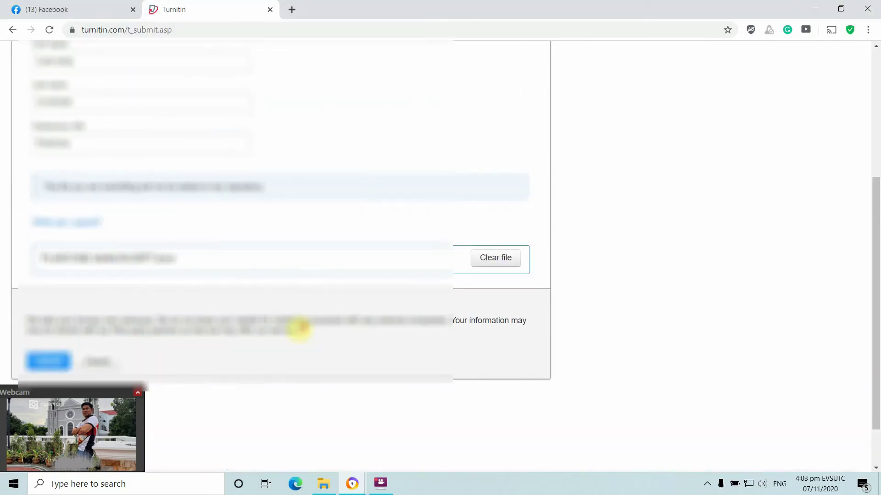
{"action": "scroll", "coordinate": [299, 329], "scroll_direction": "down", "scroll_amount": 1}
{"action": "scroll", "coordinate": [301, 329], "scroll_direction": "down", "scroll_amount": 1}
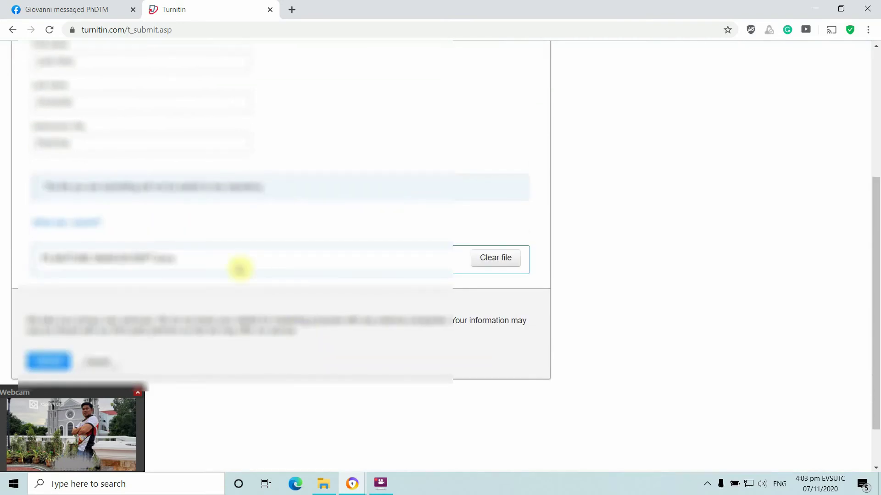
{"action": "left_click", "coordinate": [53, 362]}
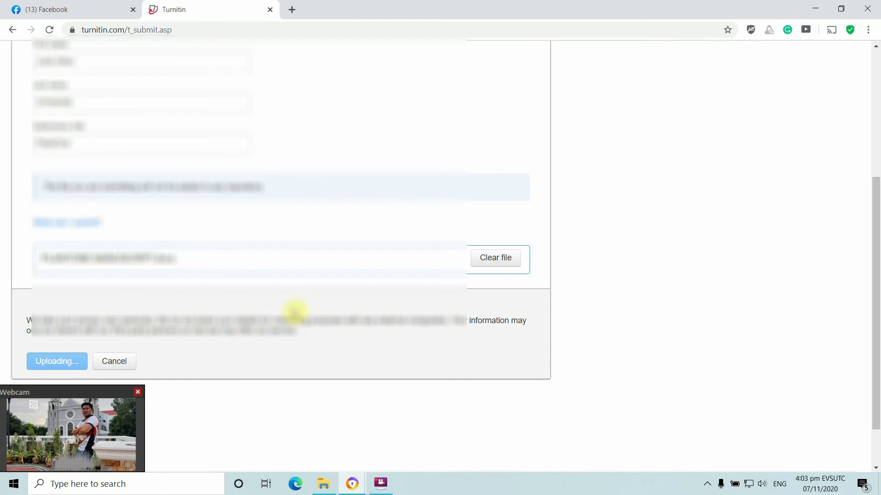
Step: Check the uploaded manuscript's details and preview, and confirm the submission
{"action": "scroll", "coordinate": [471, 388], "scroll_direction": "up", "scroll_amount": 1}
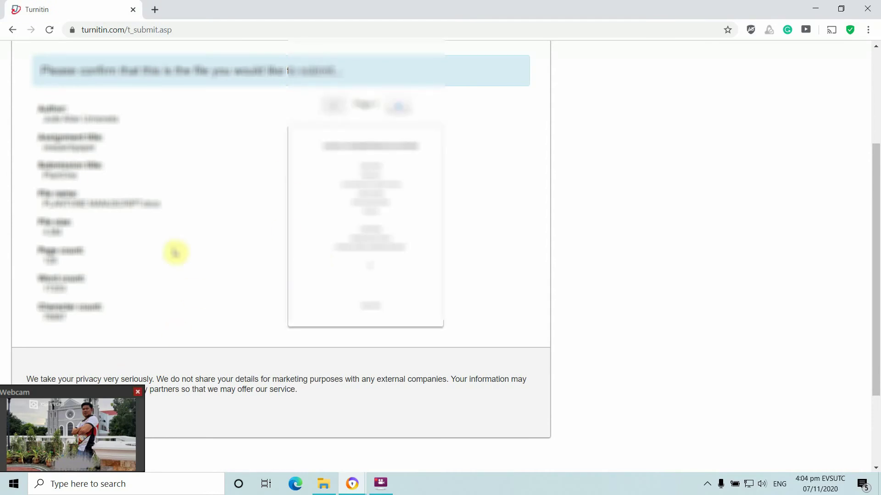
{"action": "scroll", "coordinate": [268, 300], "scroll_direction": "down", "scroll_amount": 1}
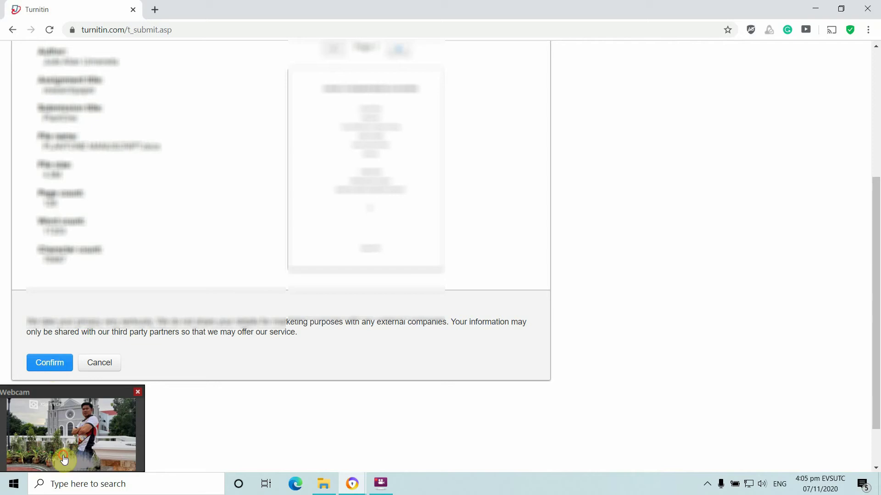
{"action": "left_click", "coordinate": [51, 364]}
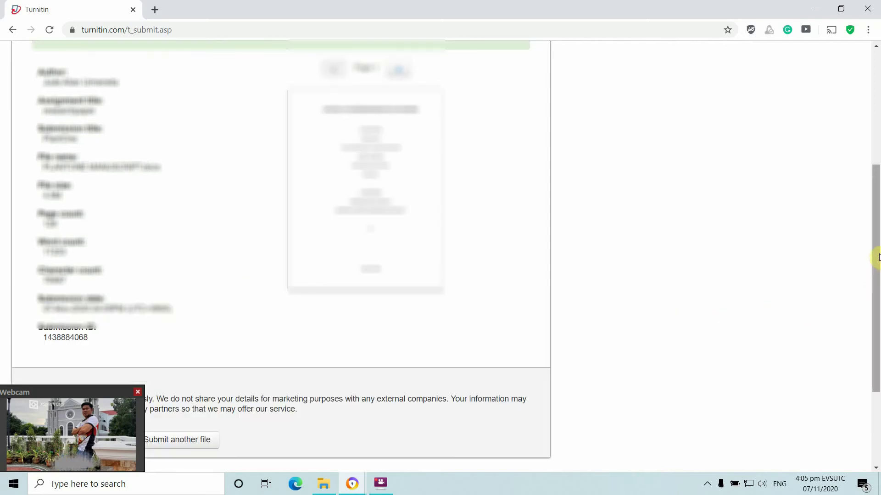
Step: Review the submission's digital receipt and go to the researchpaper assignment inbox
{"action": "left_click_drag", "start_coordinate": [877, 225], "coordinate": [877, 225]}
{"action": "scroll", "coordinate": [865, 262], "scroll_direction": "down", "scroll_amount": 2}
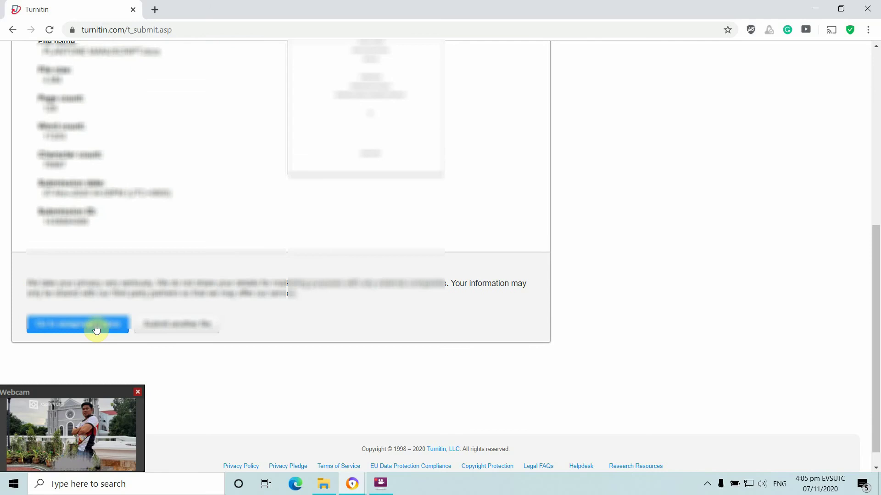
{"action": "left_click", "coordinate": [97, 329]}
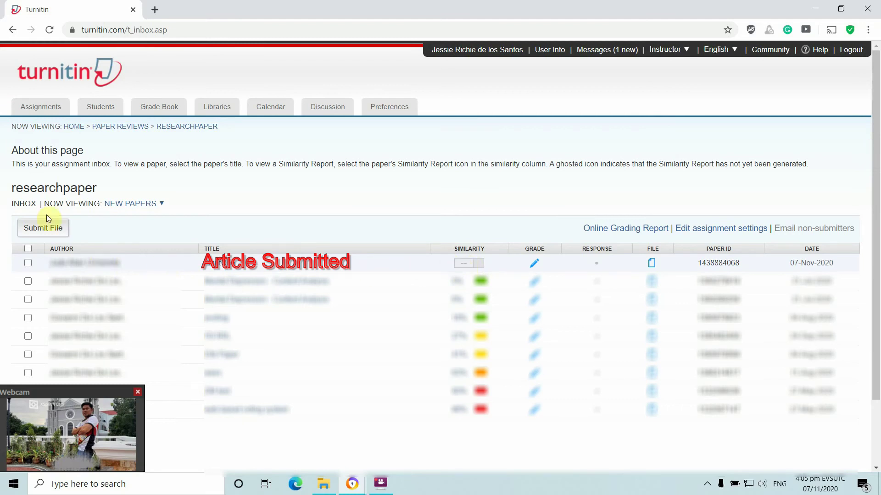
Step: Refresh the assignment inbox repeatedly until the newly submitted paper's similarity score is generated
{"action": "left_click", "coordinate": [49, 30]}
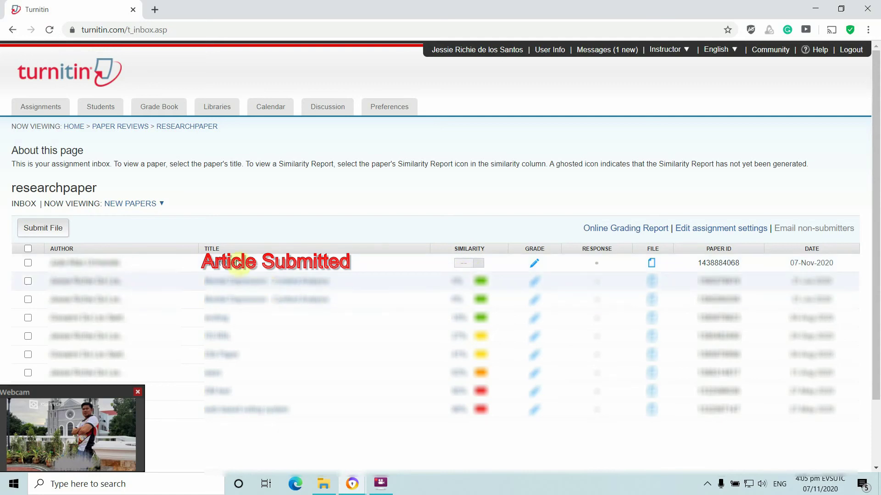
{"action": "left_click", "coordinate": [49, 31]}
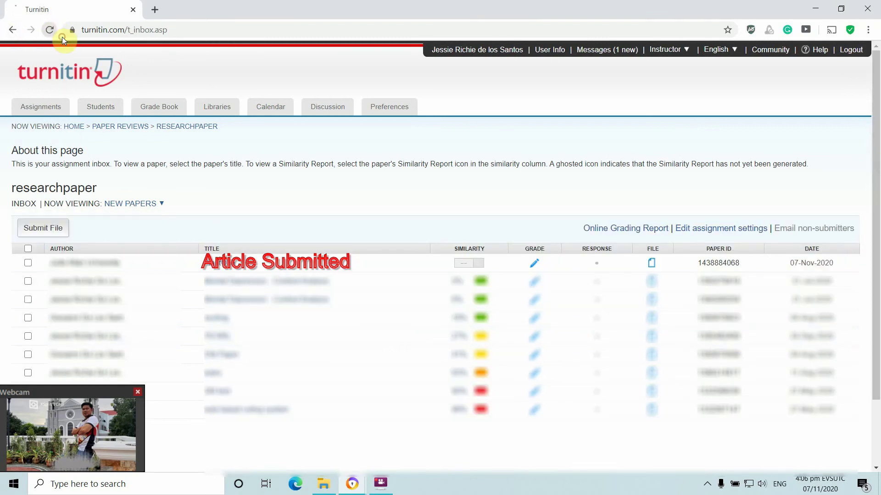
{"action": "left_click", "coordinate": [62, 36]}
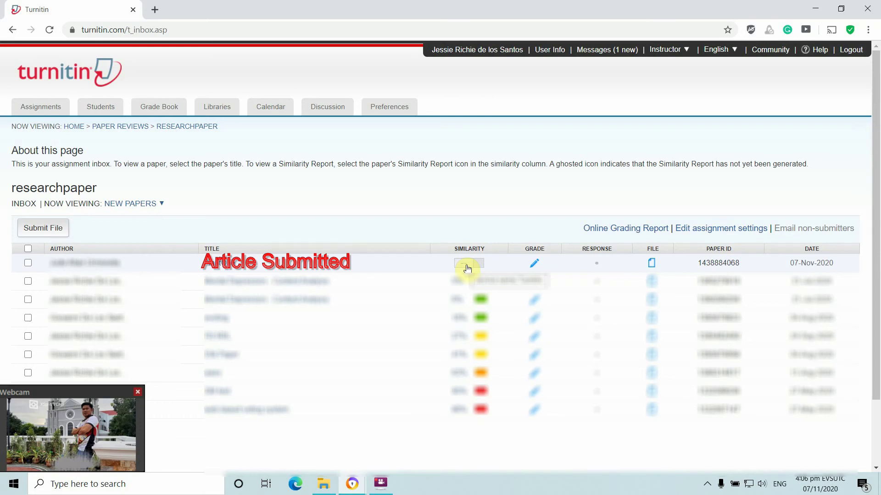
{"action": "left_click", "coordinate": [51, 31]}
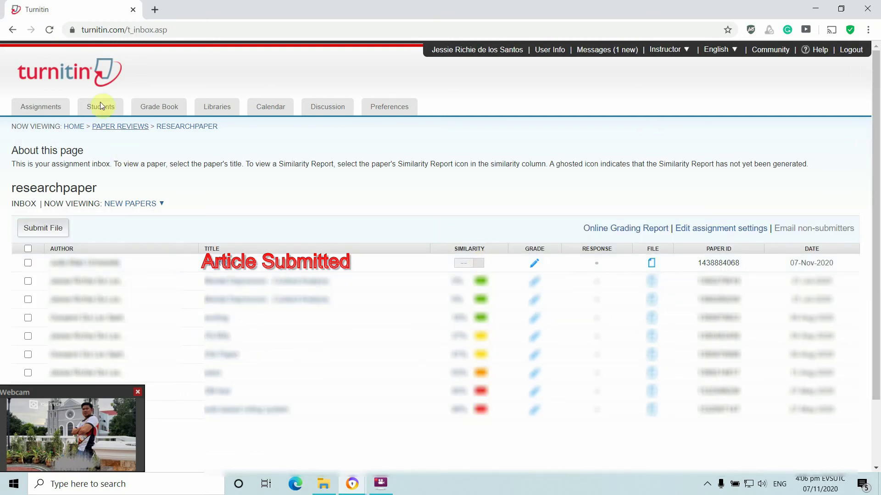
{"action": "left_click", "coordinate": [50, 30]}
{"action": "left_click", "coordinate": [49, 29]}
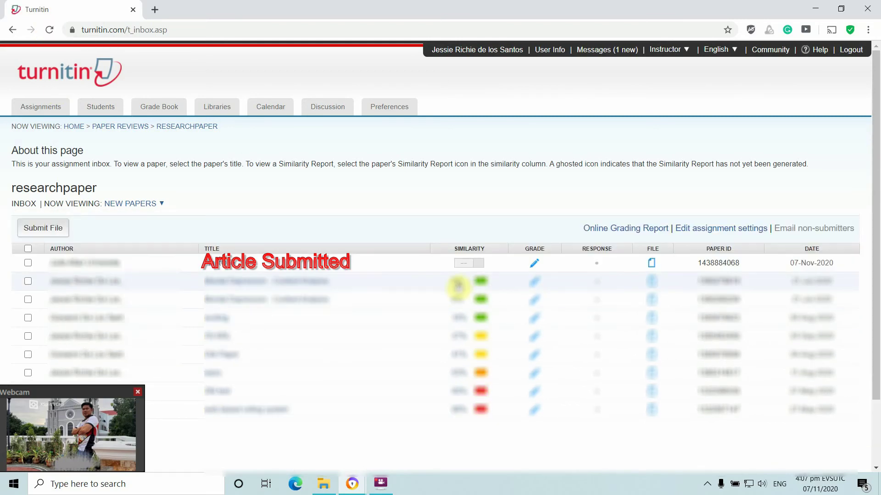
{"action": "left_click", "coordinate": [49, 33]}
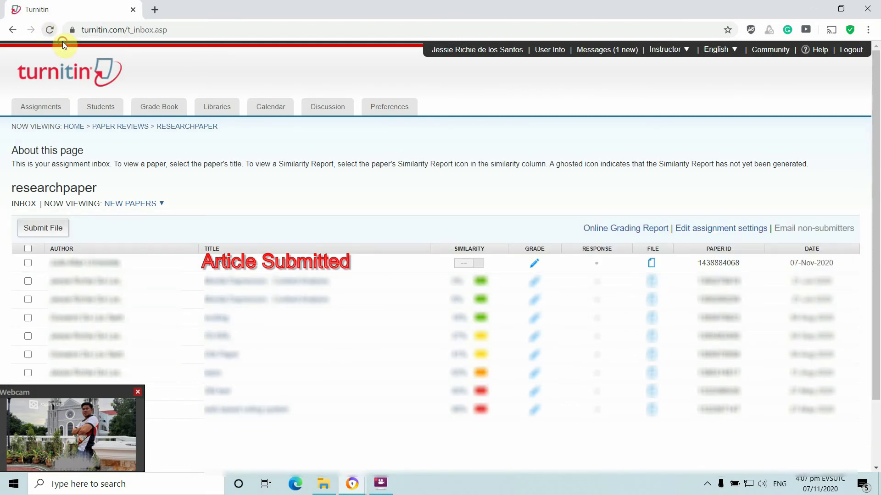
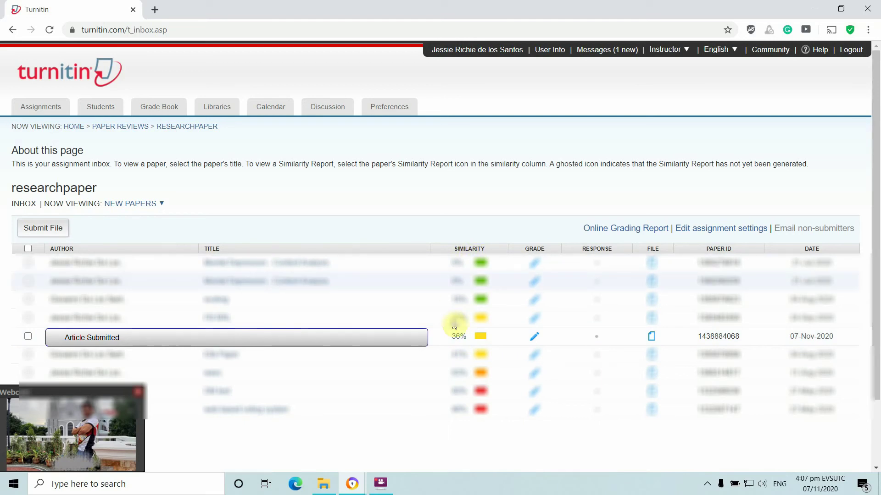
Step: Open the newly submitted paper's similarity report and show its Match Overview in a maximized window
{"action": "left_click", "coordinate": [458, 338]}
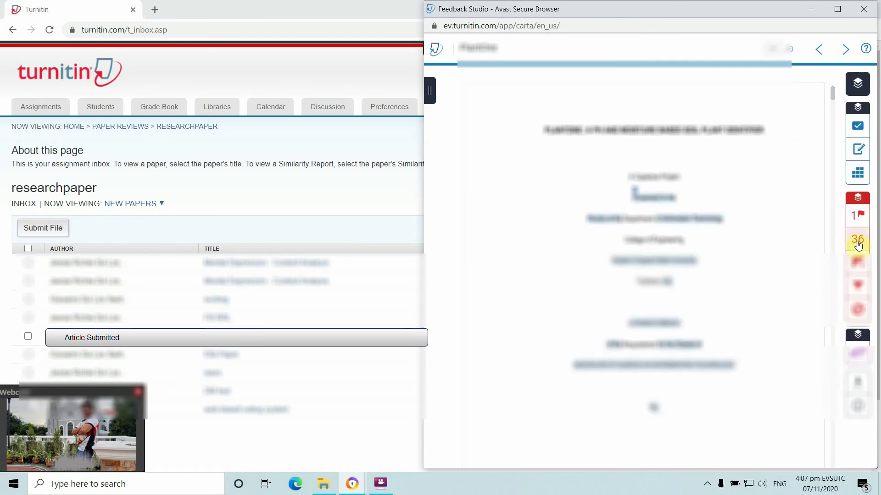
{"action": "left_click", "coordinate": [859, 221]}
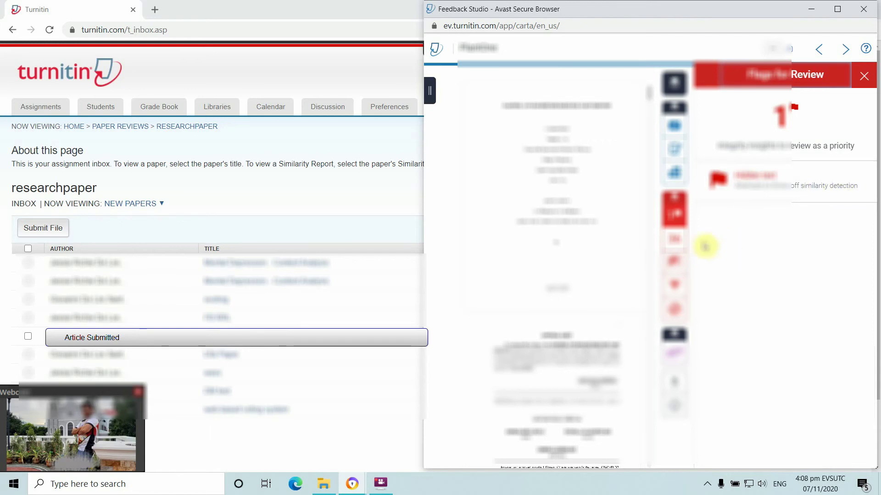
{"action": "left_click", "coordinate": [674, 244]}
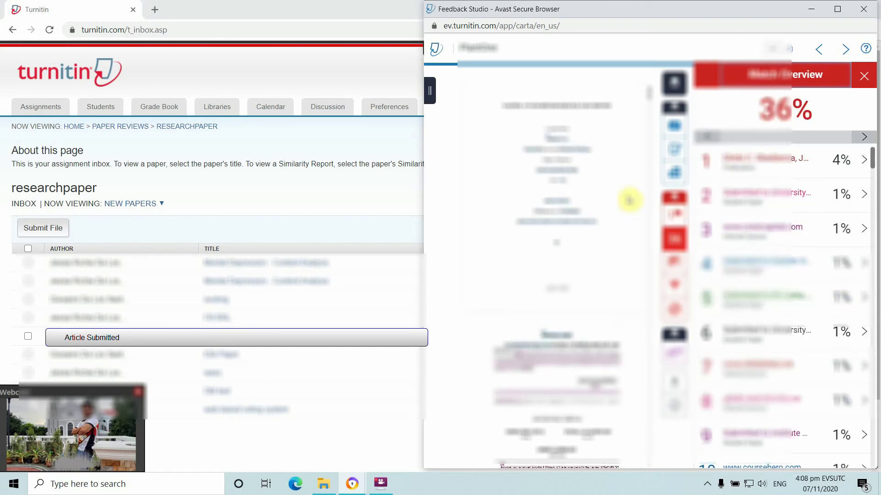
{"action": "left_click", "coordinate": [836, 10]}
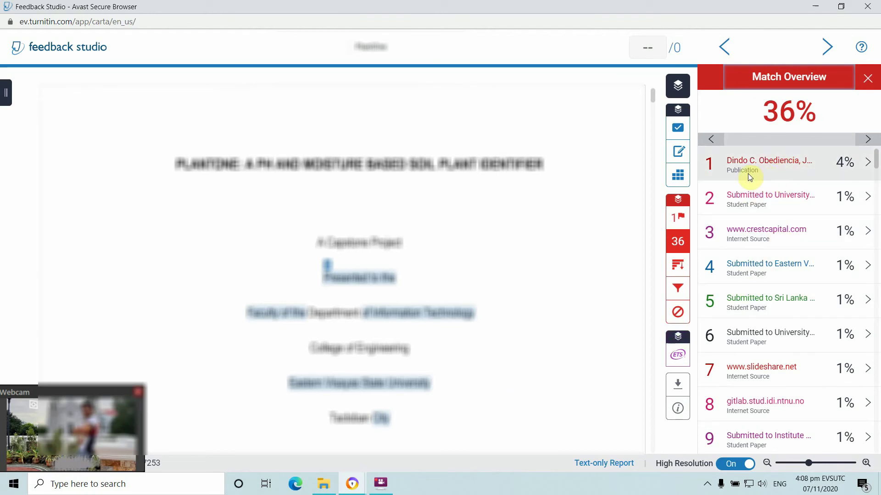
Step: Examine the top-ranked publication match and its source page, and return to the similarity report
{"action": "left_click", "coordinate": [781, 170]}
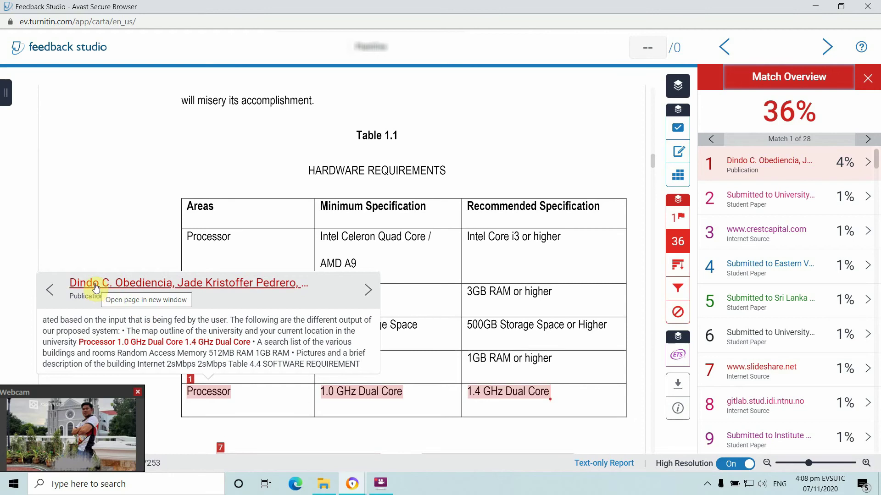
{"action": "key", "text": "ctrl+w"}
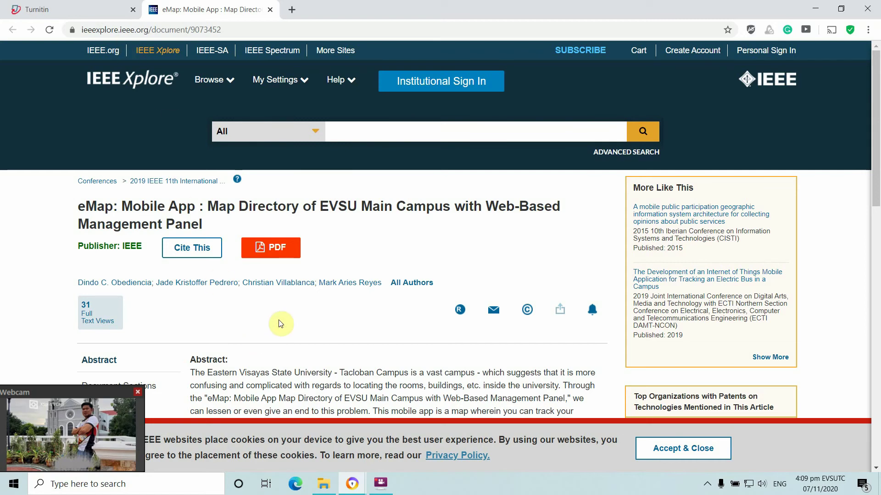
{"action": "scroll", "coordinate": [295, 308], "scroll_direction": "down", "scroll_amount": 1}
{"action": "left_click", "coordinate": [358, 489]}
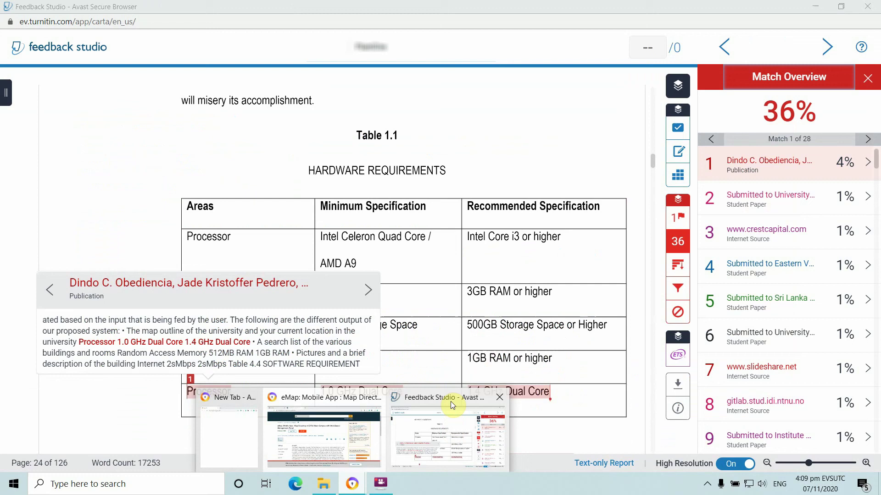
{"action": "left_click", "coordinate": [451, 401]}
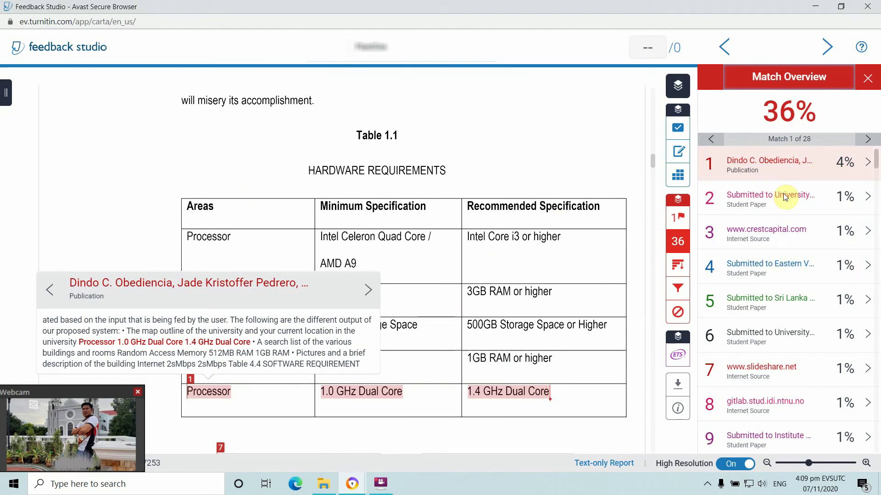
Step: Filter the similarity report to exclude sources that are less than 1% and apply the changes
{"action": "left_click", "coordinate": [679, 290]}
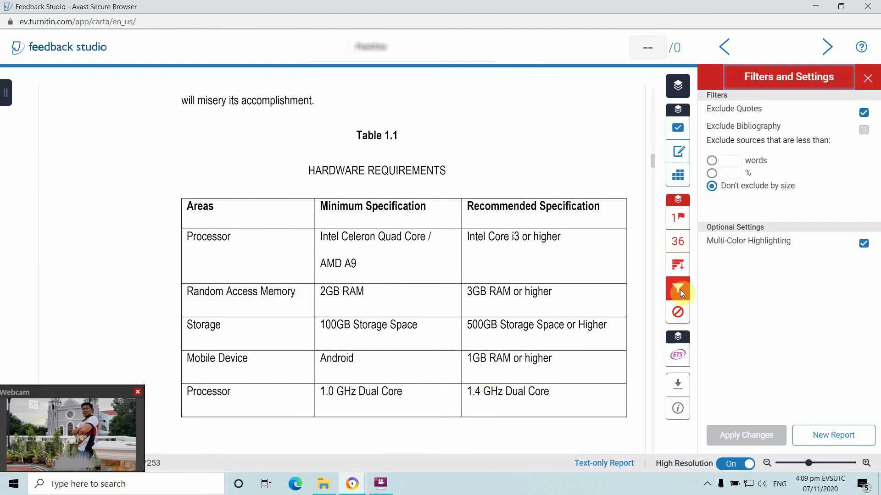
{"action": "left_click", "coordinate": [711, 173]}
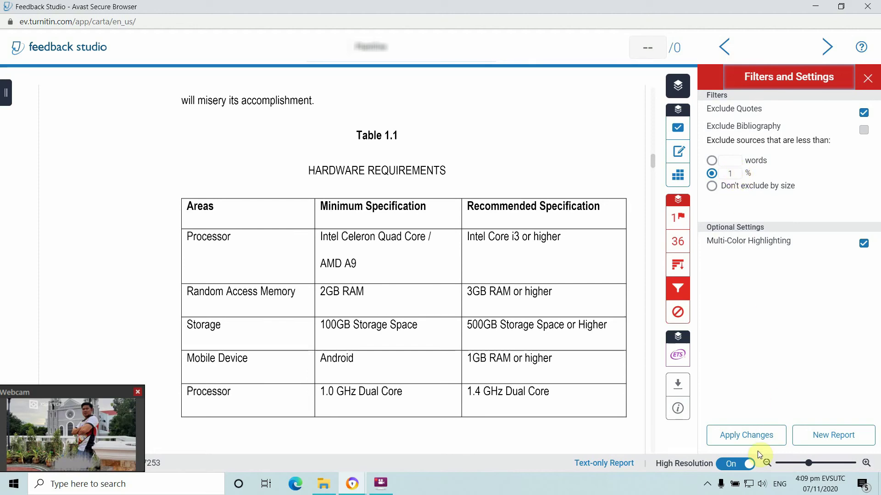
{"action": "left_click", "coordinate": [749, 437]}
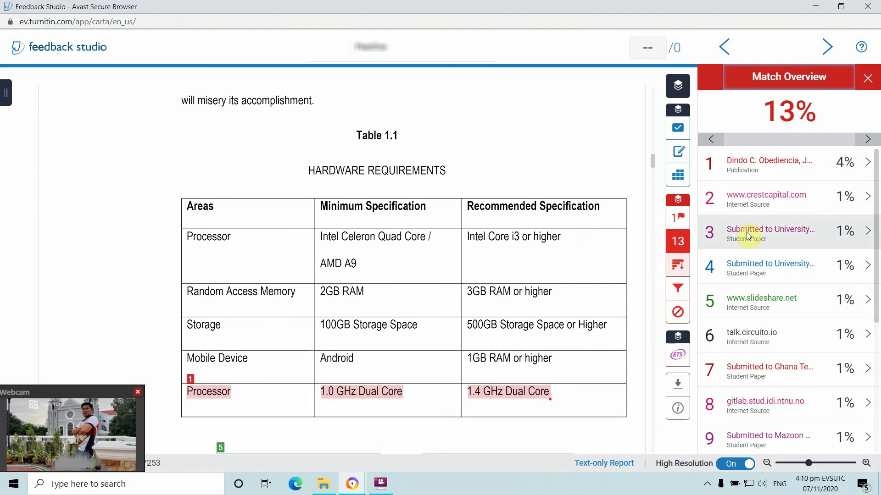
Step: Examine the Ghana Technology University College student paper match, including its paper view request page and the matching passage in the manuscript
{"action": "left_click", "coordinate": [783, 376]}
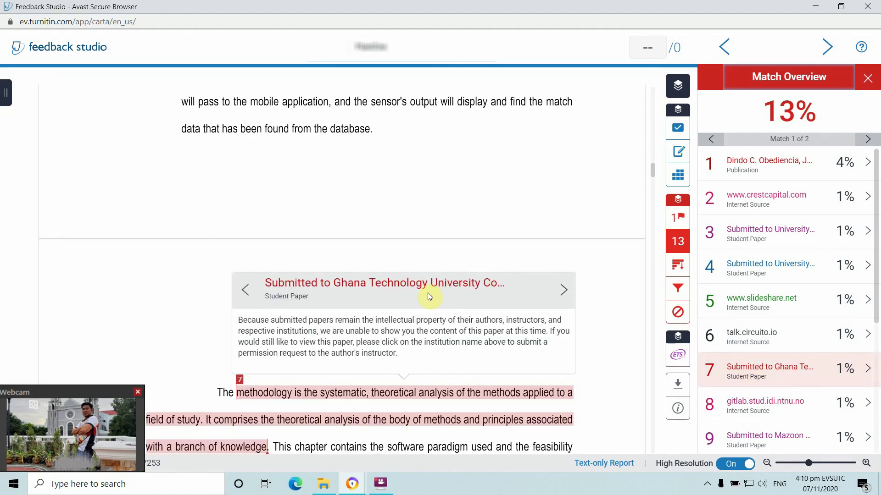
{"action": "left_click", "coordinate": [416, 289]}
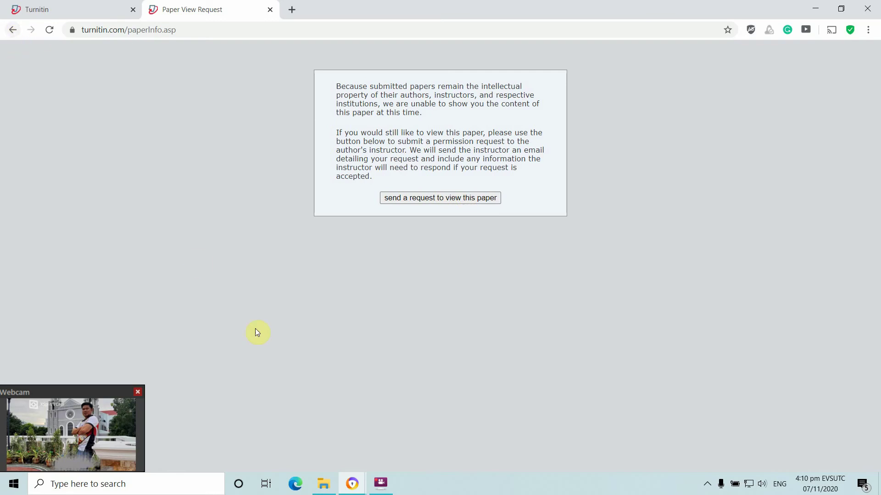
{"action": "left_click", "coordinate": [352, 484]}
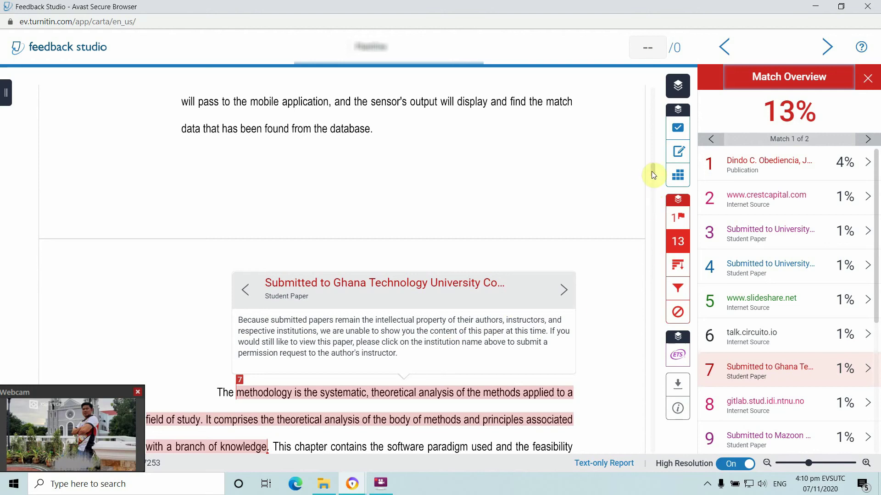
{"action": "left_click_drag", "start_coordinate": [651, 171], "coordinate": [651, 178]}
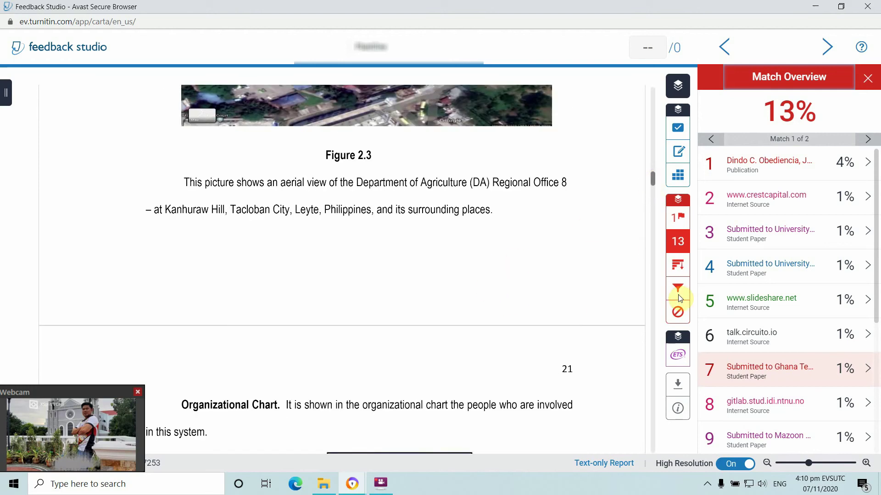
{"action": "left_click", "coordinate": [759, 368]}
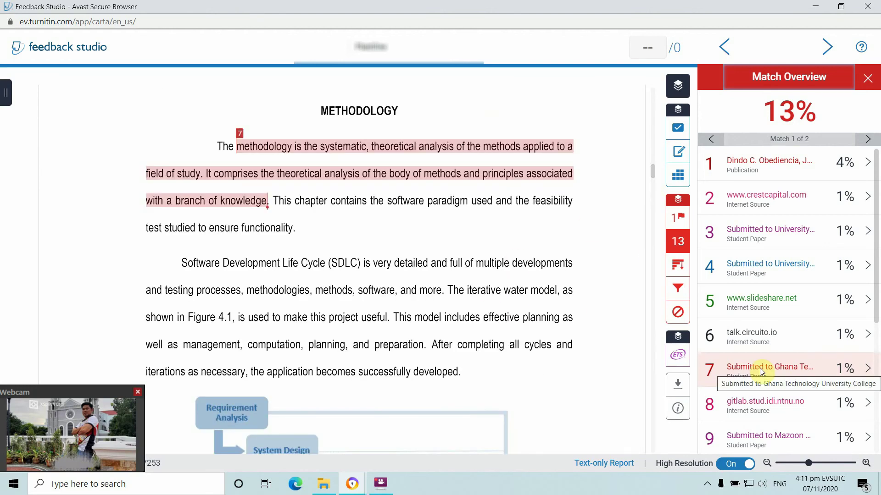
{"action": "left_click_drag", "start_coordinate": [876, 256], "coordinate": [872, 229]}
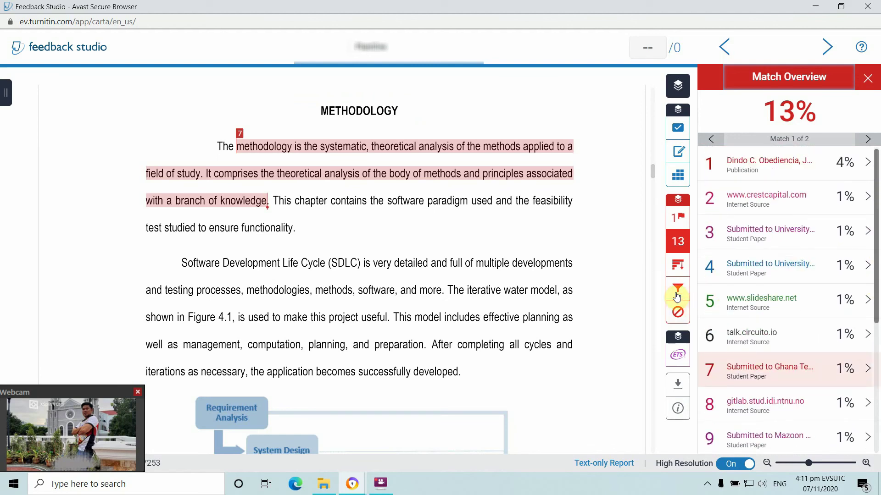
Step: Download the current view of the similarity report and look through the list of matched sources
{"action": "left_click", "coordinate": [678, 385]}
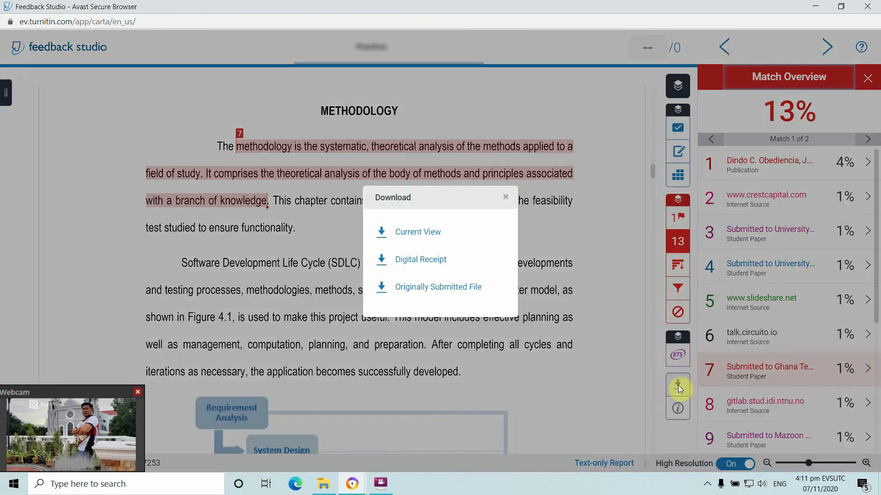
{"action": "left_click", "coordinate": [417, 233]}
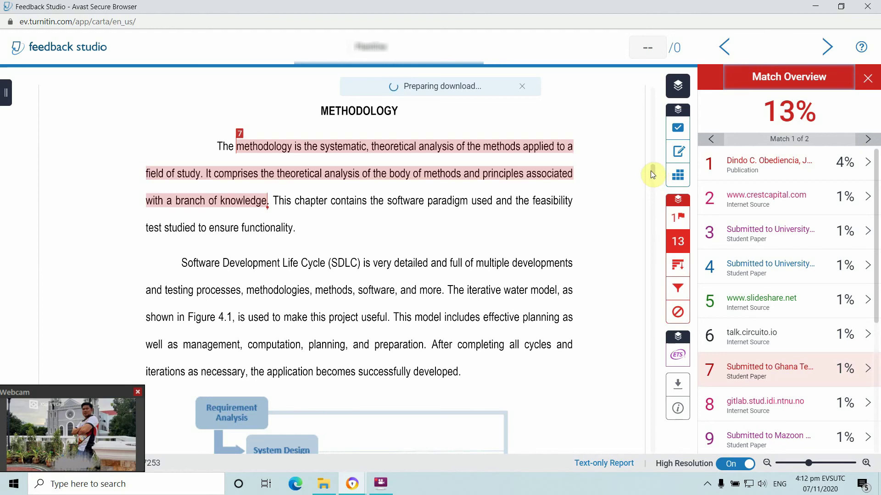
{"action": "scroll", "coordinate": [872, 211], "scroll_direction": "down", "scroll_amount": 1}
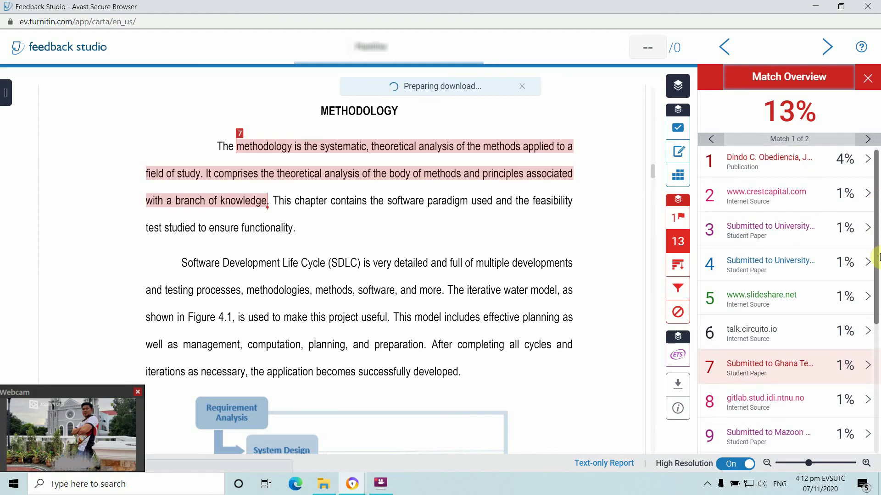
{"action": "scroll", "coordinate": [878, 257], "scroll_direction": "down", "scroll_amount": 3}
{"action": "scroll", "coordinate": [878, 275], "scroll_direction": "down", "scroll_amount": 1}
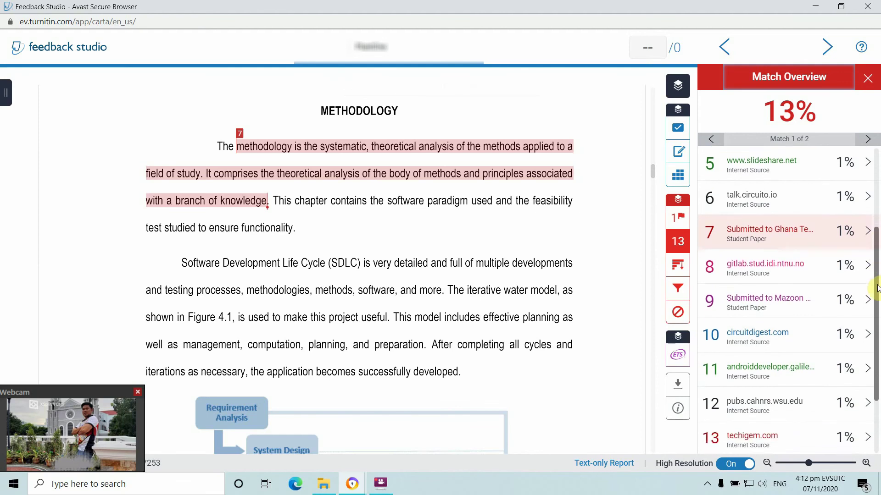
{"action": "left_click_drag", "start_coordinate": [877, 288], "coordinate": [876, 199]}
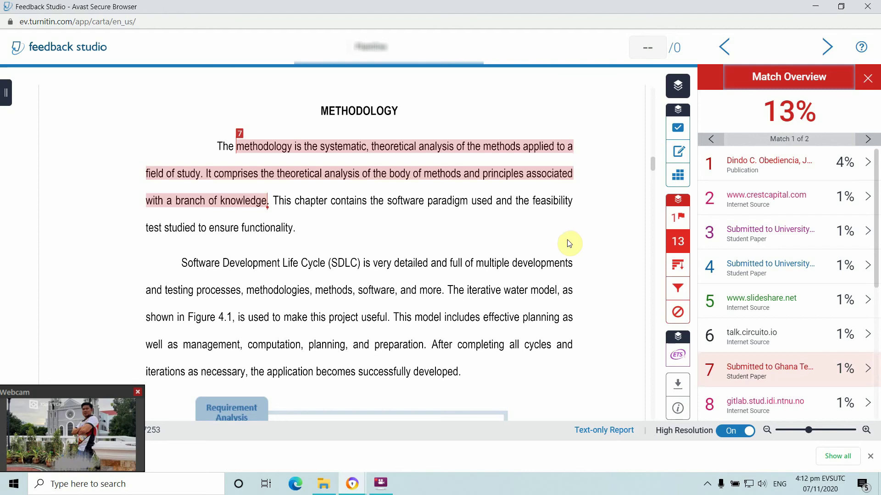
Step: Locate the downloaded similarity report PDF in its folder and open it to view its pages
{"action": "left_click", "coordinate": [842, 7]}
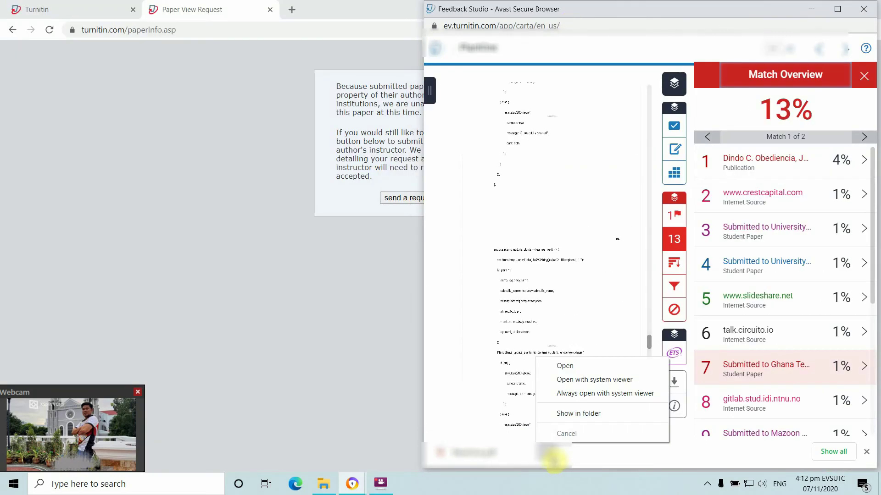
{"action": "left_click", "coordinate": [583, 415]}
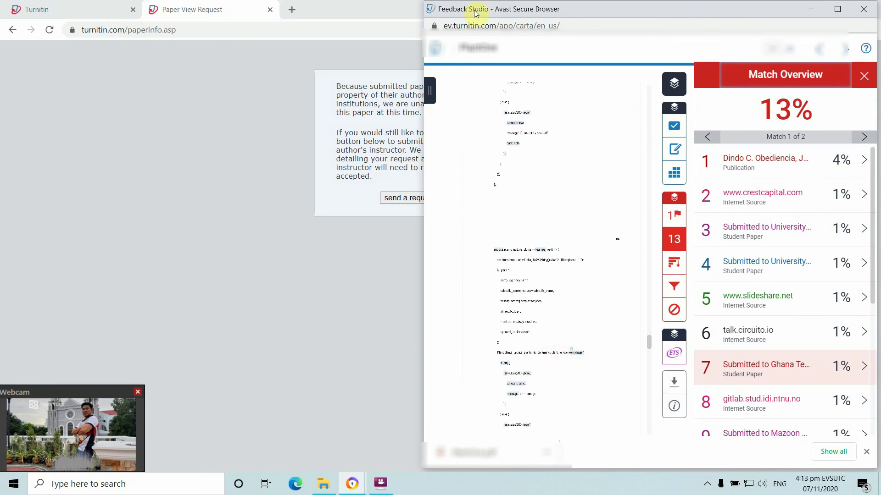
{"action": "left_click", "coordinate": [860, 11]}
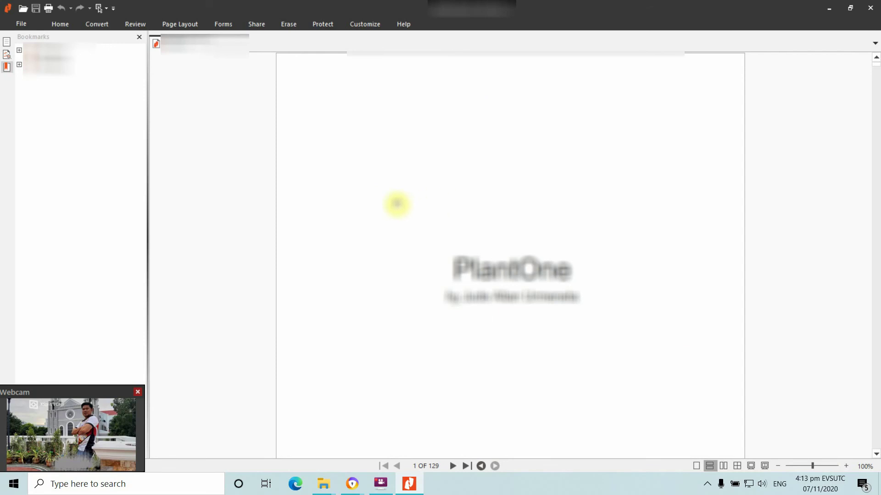
{"action": "scroll", "coordinate": [366, 191], "scroll_direction": "down", "scroll_amount": 5}
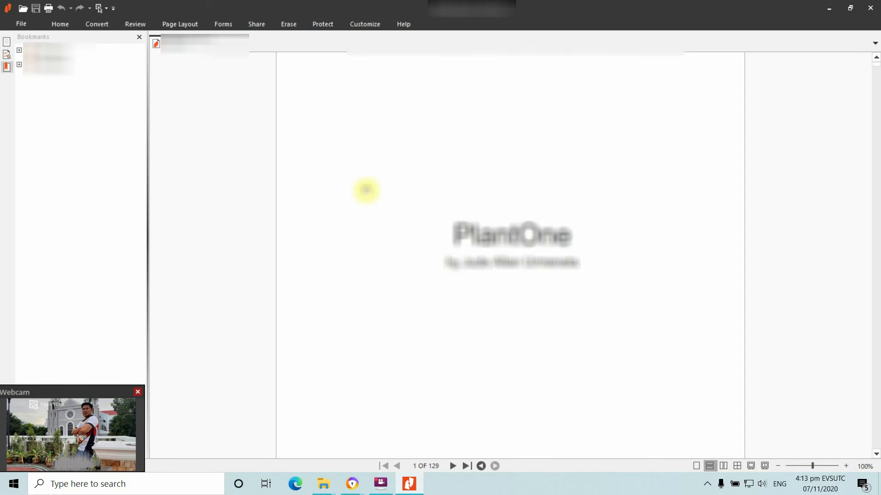
Step: Look through the cover page and the manuscript pages with highlighted matches in the downloaded similarity report PDF
{"action": "scroll", "coordinate": [382, 210], "scroll_direction": "down", "scroll_amount": 4}
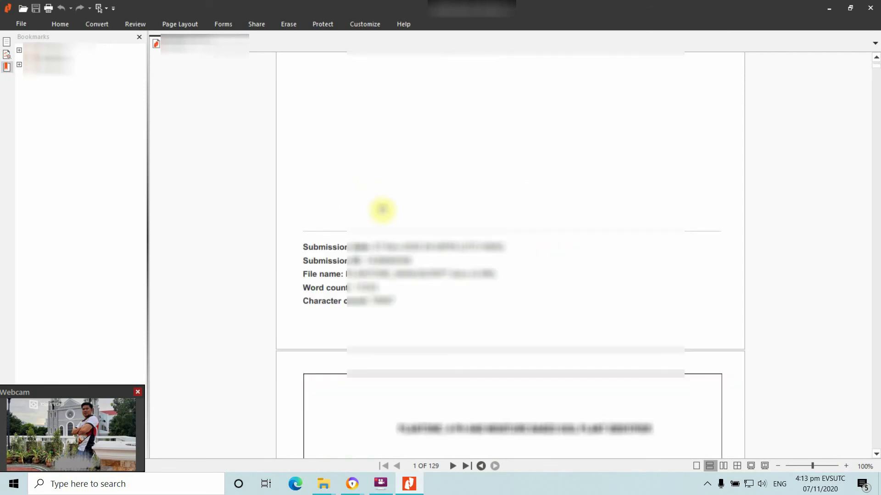
{"action": "scroll", "coordinate": [468, 250], "scroll_direction": "down", "scroll_amount": 1}
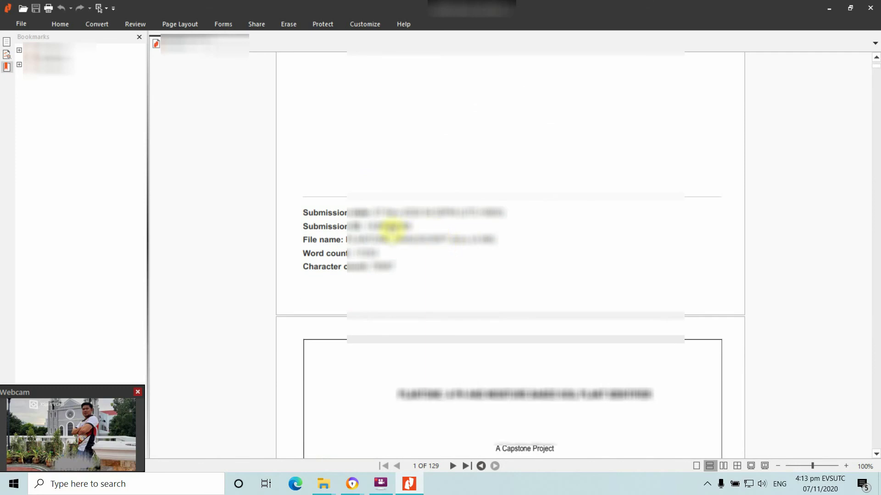
{"action": "scroll", "coordinate": [584, 379], "scroll_direction": "down", "scroll_amount": 6}
{"action": "scroll", "coordinate": [584, 379], "scroll_direction": "down", "scroll_amount": 20}
{"action": "scroll", "coordinate": [570, 364], "scroll_direction": "down", "scroll_amount": 20}
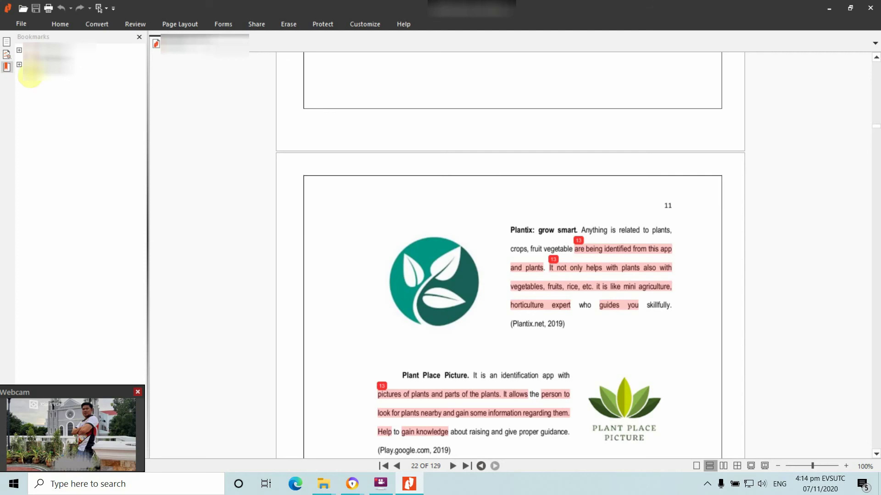
{"action": "left_click", "coordinate": [20, 60]}
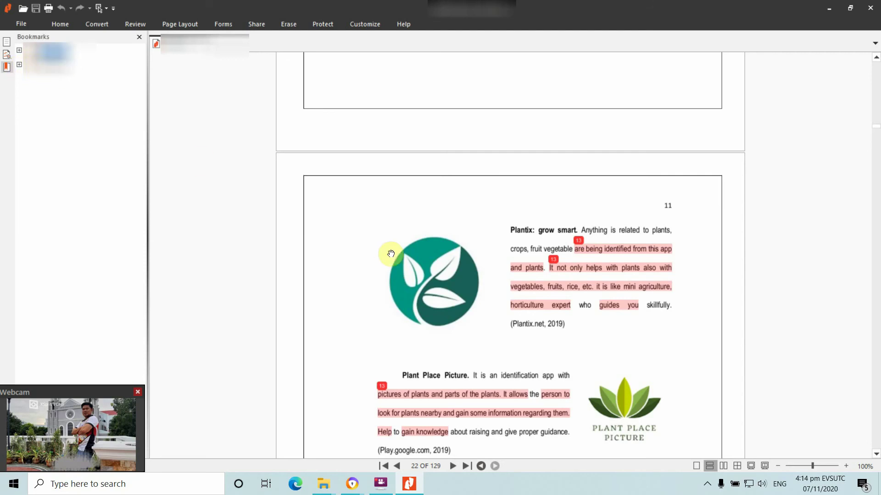
{"action": "key", "text": "Down"}
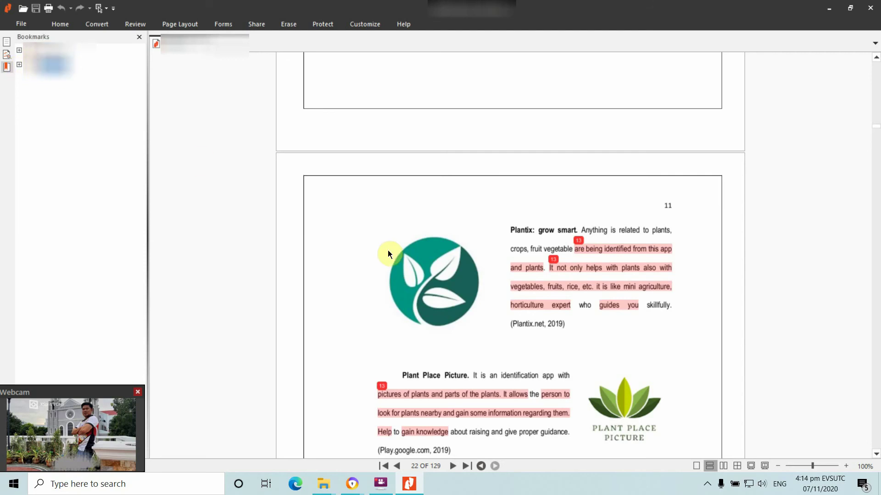
{"action": "left_click", "coordinate": [640, 343]}
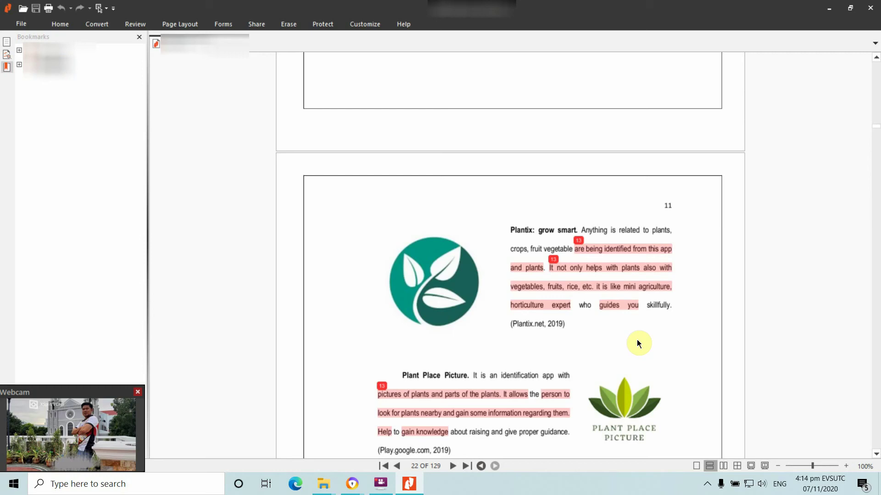
Step: Examine the originality report pages at the end of the PDF, including the similarity index, primary sources and exclusion settings
{"action": "key", "text": "End"}
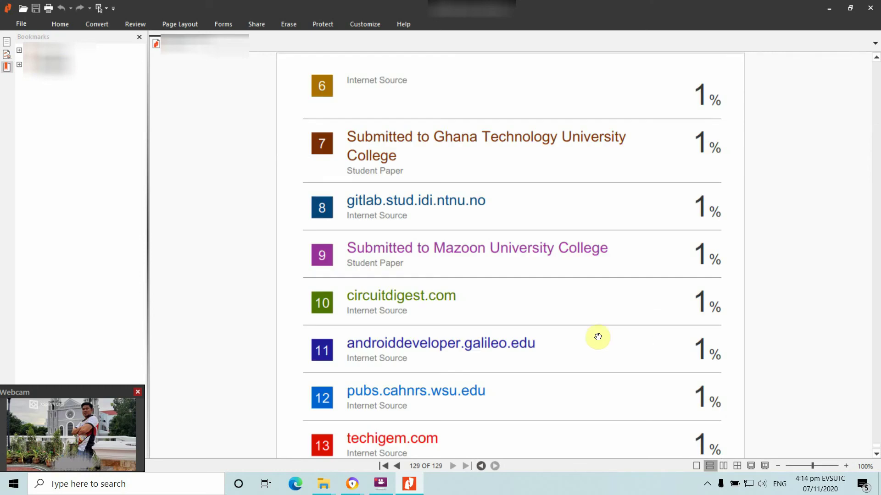
{"action": "scroll", "coordinate": [491, 334], "scroll_direction": "down", "scroll_amount": 3}
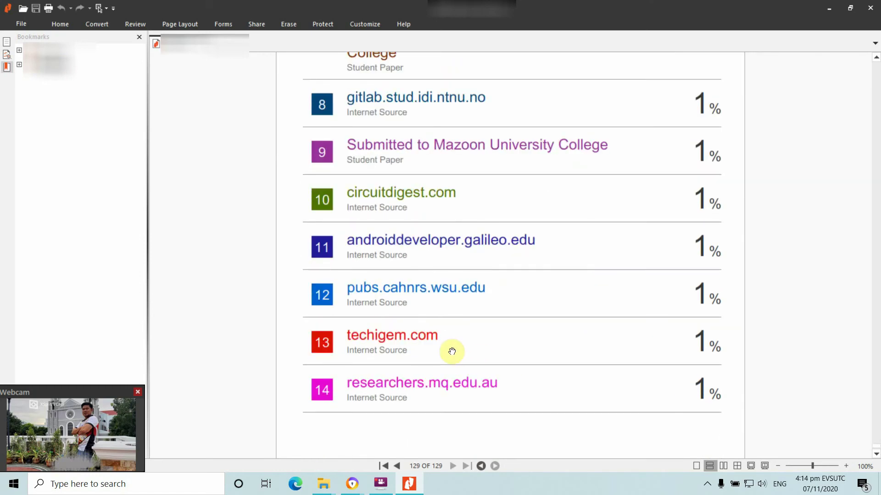
{"action": "scroll", "coordinate": [445, 347], "scroll_direction": "down", "scroll_amount": 1}
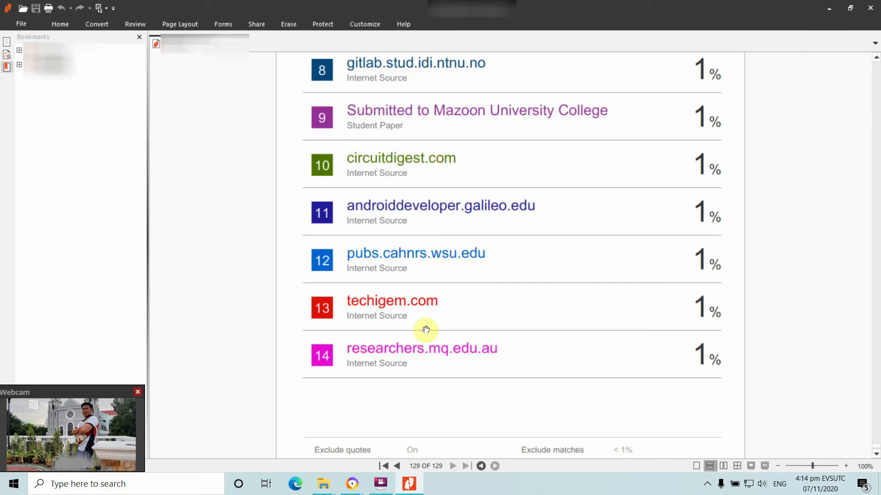
{"action": "scroll", "coordinate": [433, 388], "scroll_direction": "up", "scroll_amount": 4}
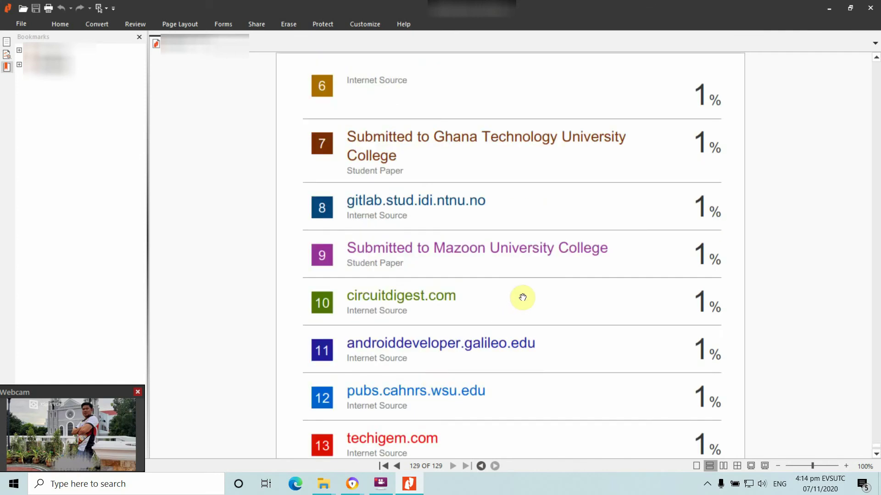
{"action": "scroll", "coordinate": [522, 296], "scroll_direction": "up", "scroll_amount": 4}
{"action": "scroll", "coordinate": [524, 296], "scroll_direction": "up", "scroll_amount": 10}
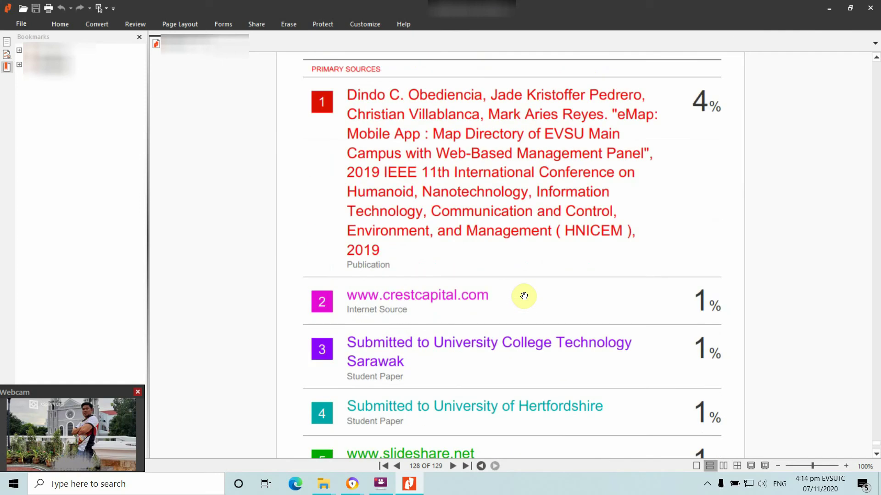
{"action": "scroll", "coordinate": [419, 210], "scroll_direction": "up", "scroll_amount": 2}
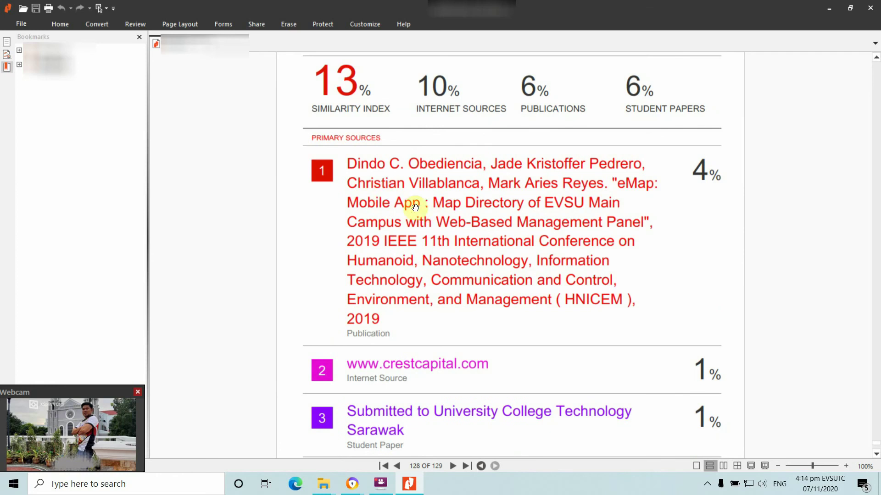
{"action": "scroll", "coordinate": [415, 207], "scroll_direction": "up", "scroll_amount": 2}
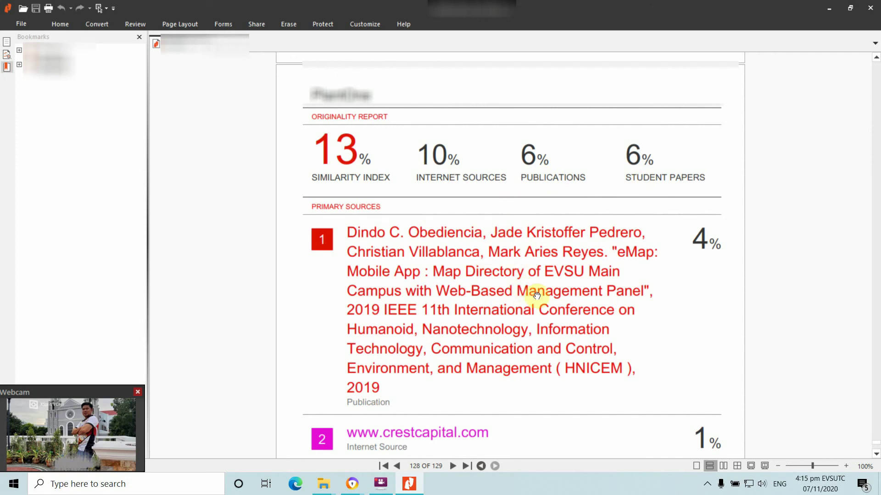
{"action": "scroll", "coordinate": [535, 291], "scroll_direction": "up", "scroll_amount": 5}
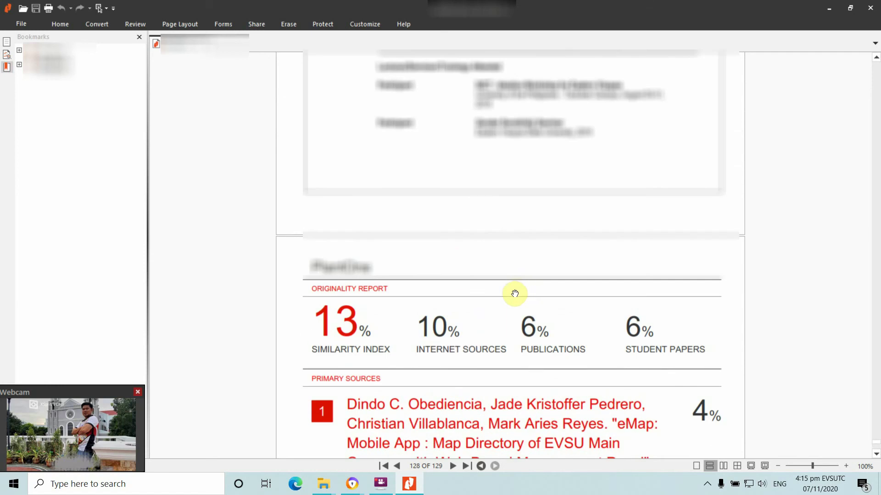
{"action": "scroll", "coordinate": [515, 295], "scroll_direction": "down", "scroll_amount": 5}
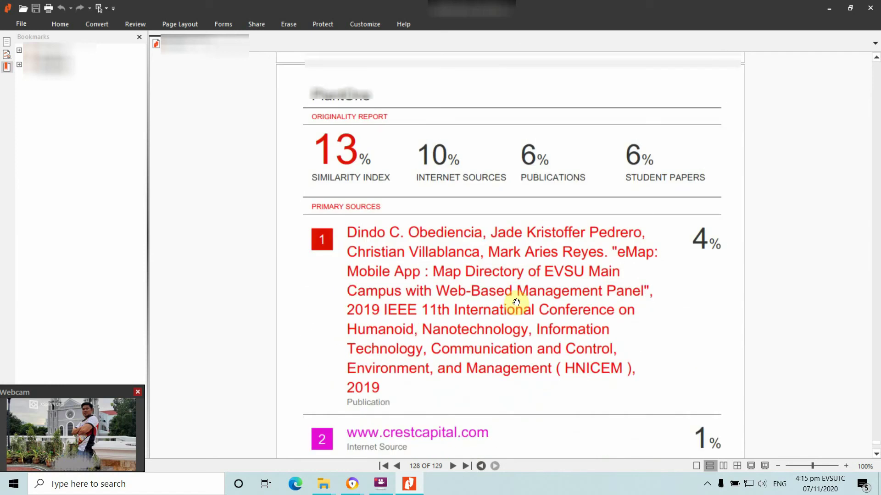
{"action": "scroll", "coordinate": [516, 302], "scroll_direction": "down", "scroll_amount": 1}
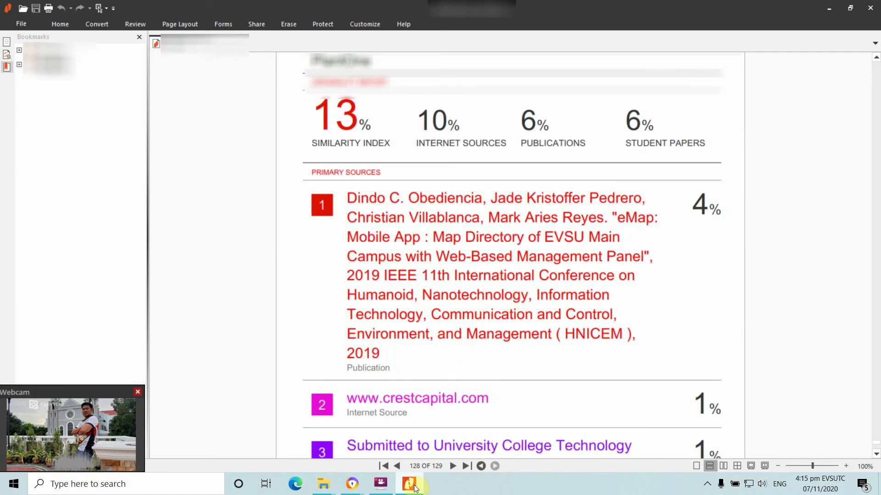
Step: Switch to Avast Secure Browser and return to the Turnitin inbox of the researchpaper assignment
{"action": "mouse_move", "coordinate": [415, 488]}
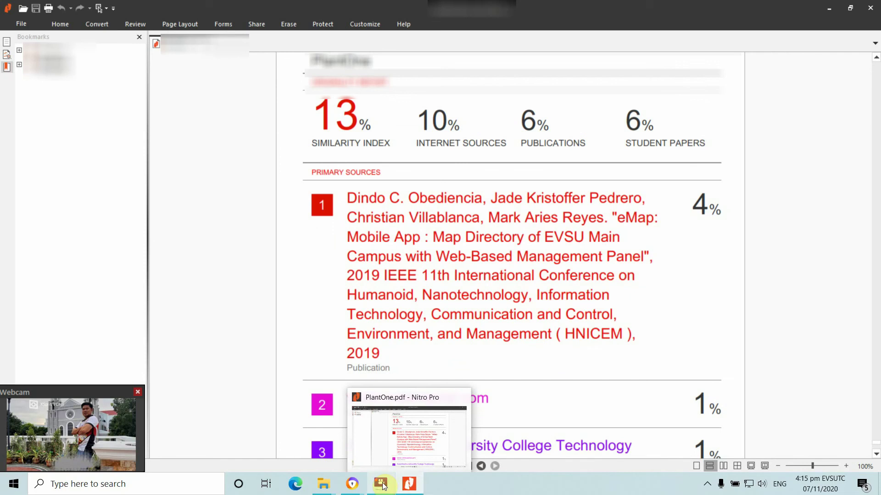
{"action": "mouse_move", "coordinate": [352, 484]}
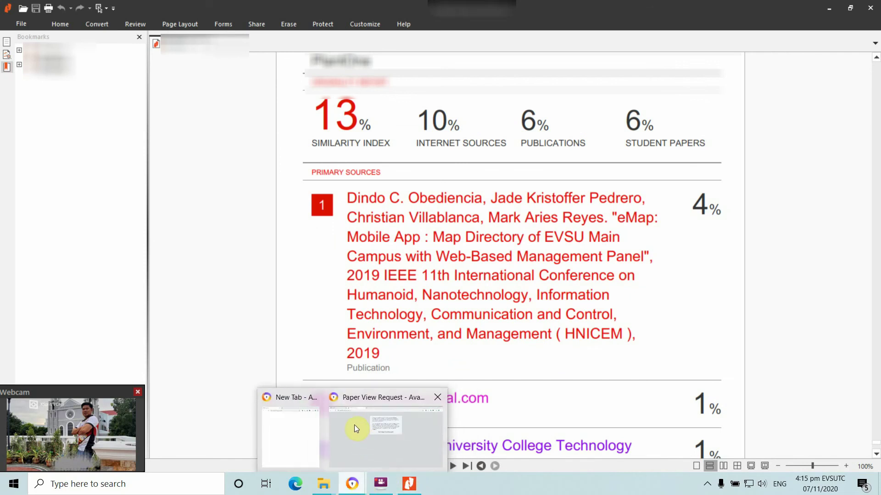
{"action": "left_click", "coordinate": [345, 436]}
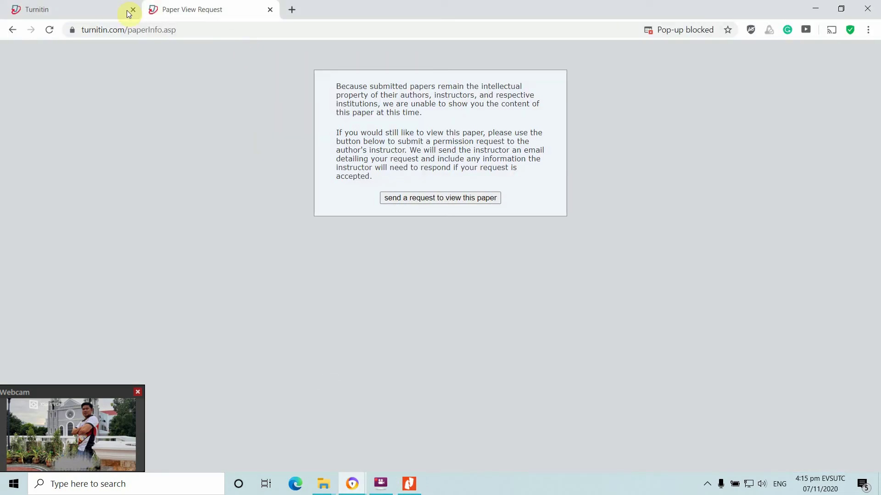
{"action": "left_click", "coordinate": [93, 10]}
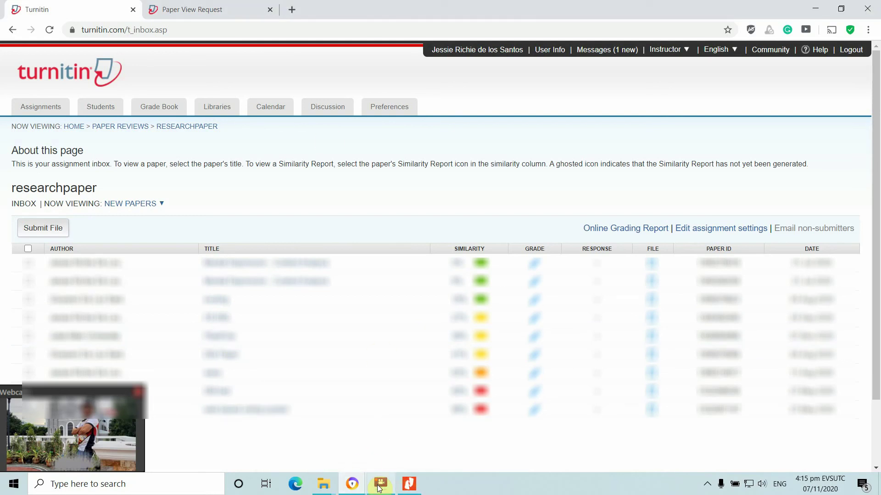
Step: Bring up the PlantOne paper's Feedback Studio window and maximize it once the new similarity report is generated
{"action": "left_click", "coordinate": [353, 484]}
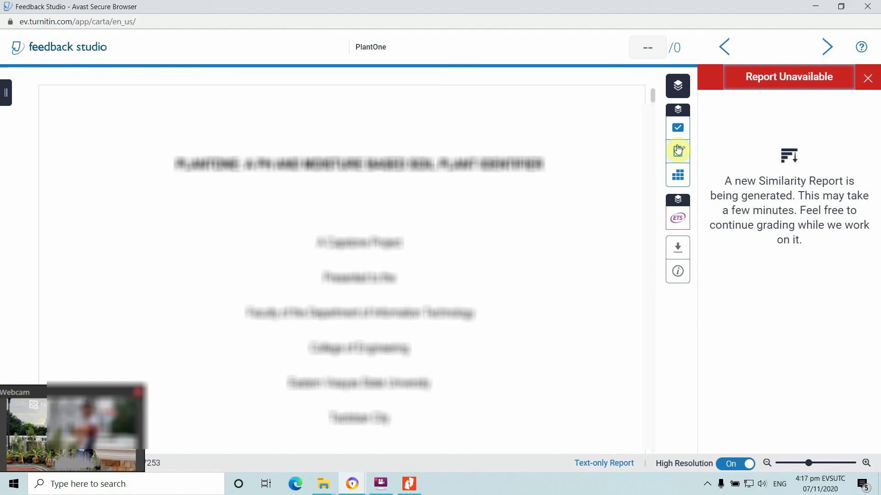
{"action": "left_click", "coordinate": [844, 8]}
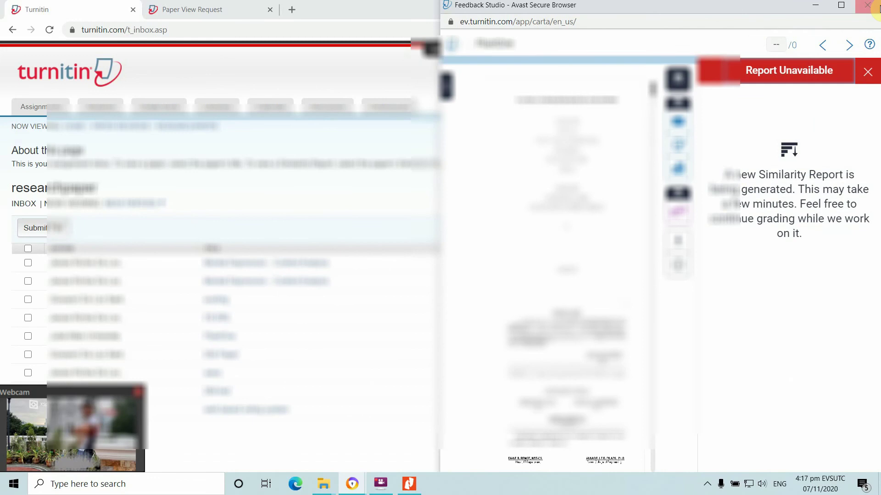
{"action": "key", "text": "super+Down"}
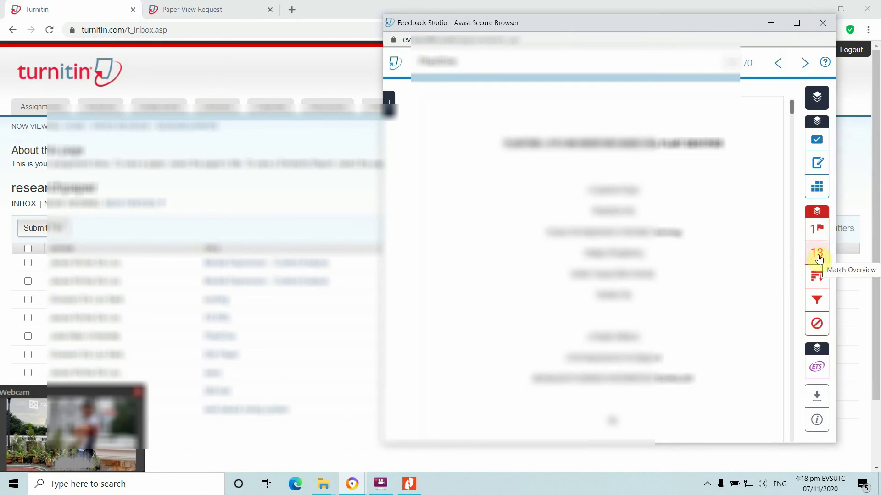
{"action": "left_click", "coordinate": [797, 23]}
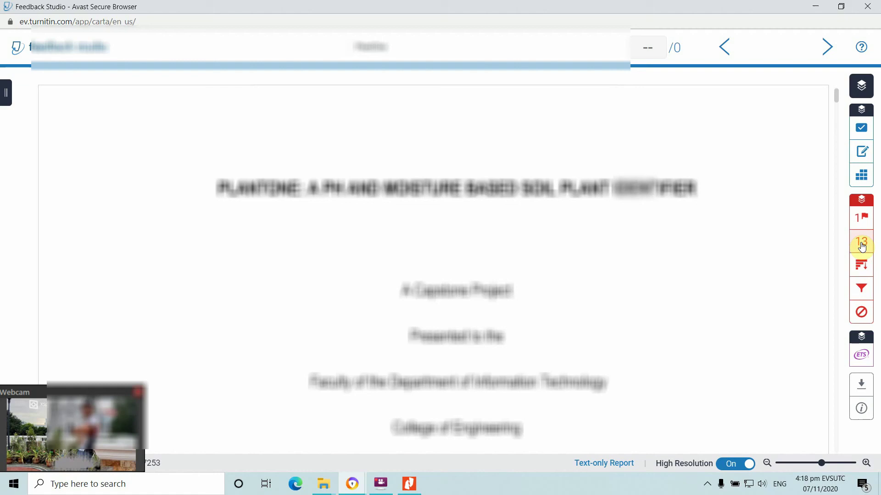
Step: Check the similarity report's filter settings and download the current view of the report
{"action": "left_click", "coordinate": [862, 295]}
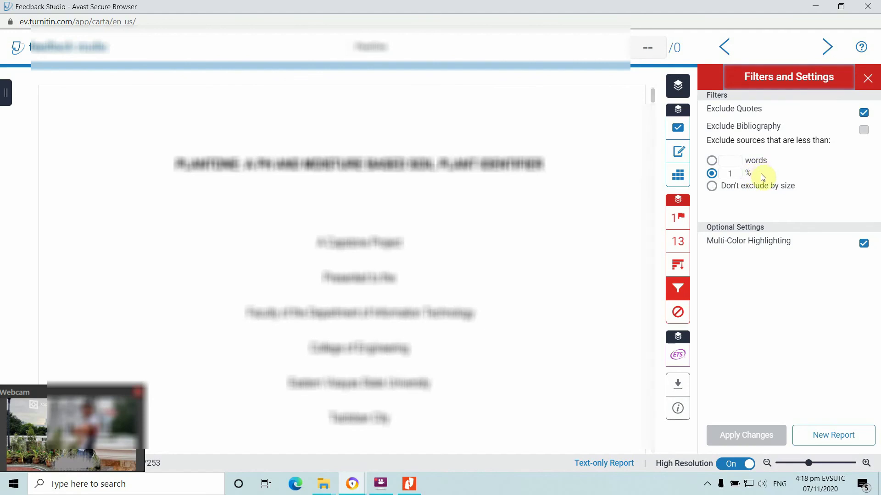
{"action": "left_click", "coordinate": [678, 388]}
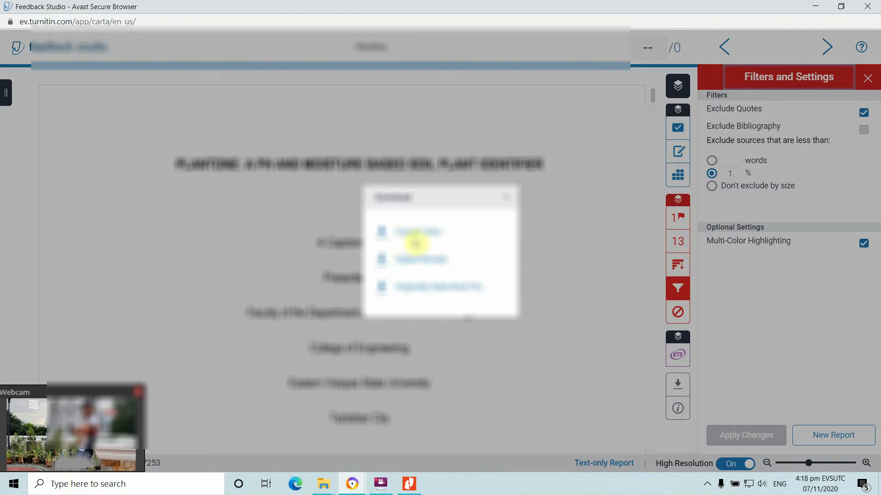
{"action": "left_click", "coordinate": [406, 232]}
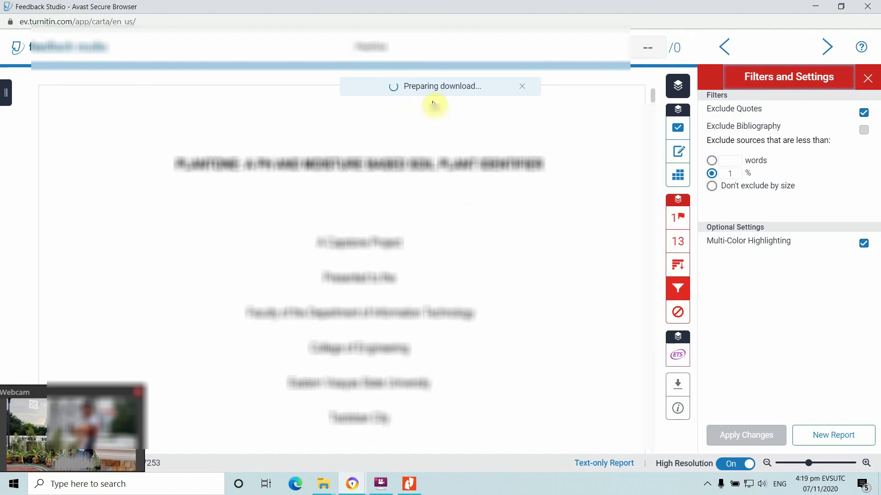
Step: Show the report's Match Overview in the maximized window and look through the list of matched sources
{"action": "left_click", "coordinate": [841, 6]}
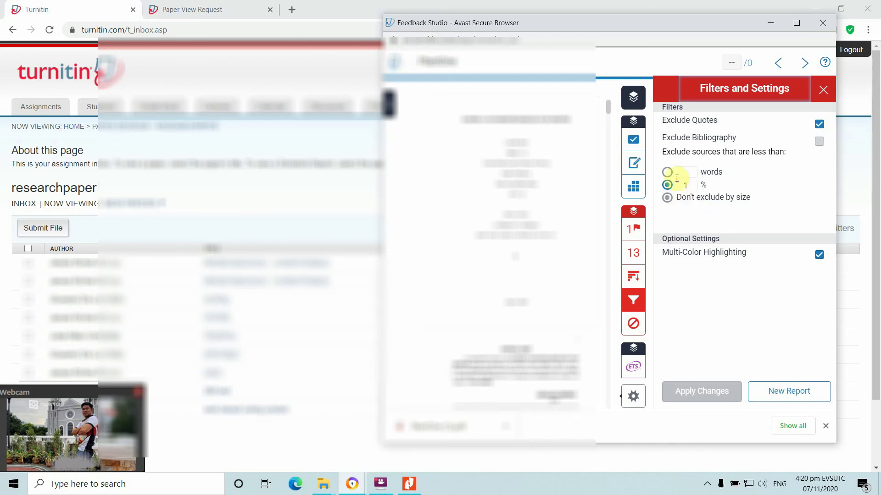
{"action": "left_click", "coordinate": [797, 23]}
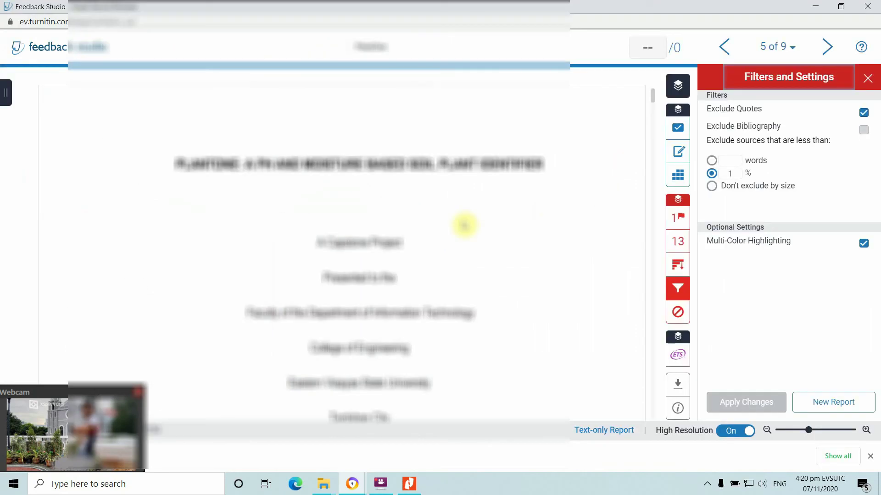
{"action": "left_click", "coordinate": [681, 248]}
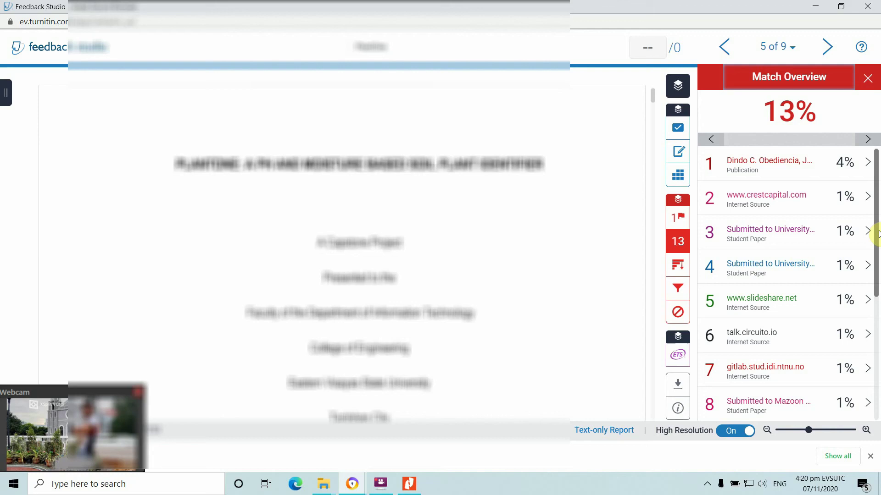
{"action": "scroll", "coordinate": [877, 233], "scroll_direction": "down", "scroll_amount": 1}
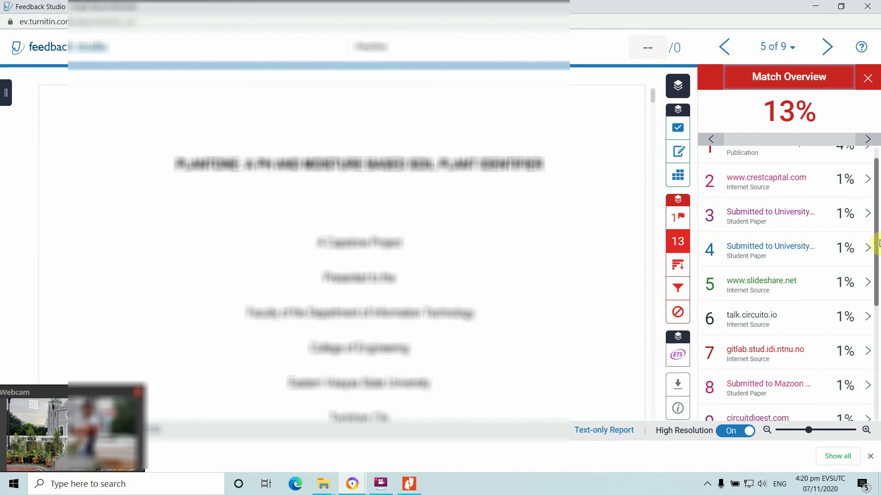
{"action": "scroll", "coordinate": [869, 248], "scroll_direction": "down", "scroll_amount": 5}
{"action": "scroll", "coordinate": [850, 259], "scroll_direction": "up", "scroll_amount": 5}
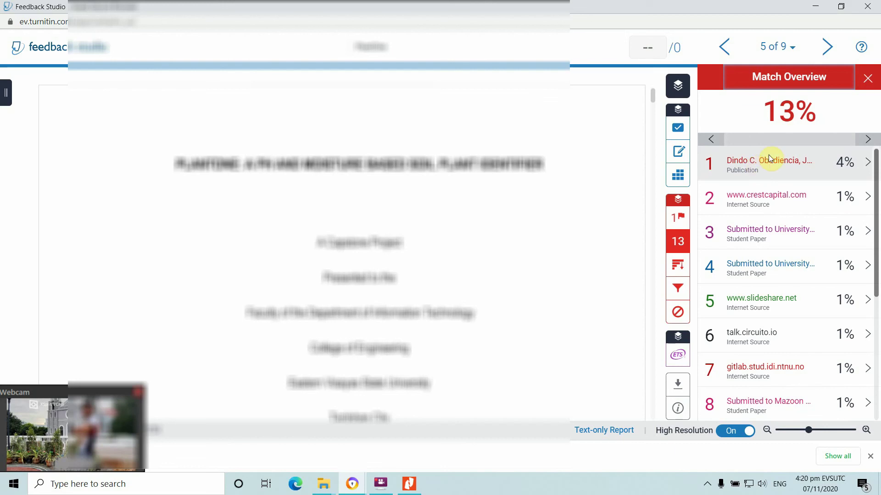
Step: View the top matched publication on IEEE Xplore, closing the Paper View Request page, and return to the Turnitin inbox
{"action": "left_click", "coordinate": [769, 169]}
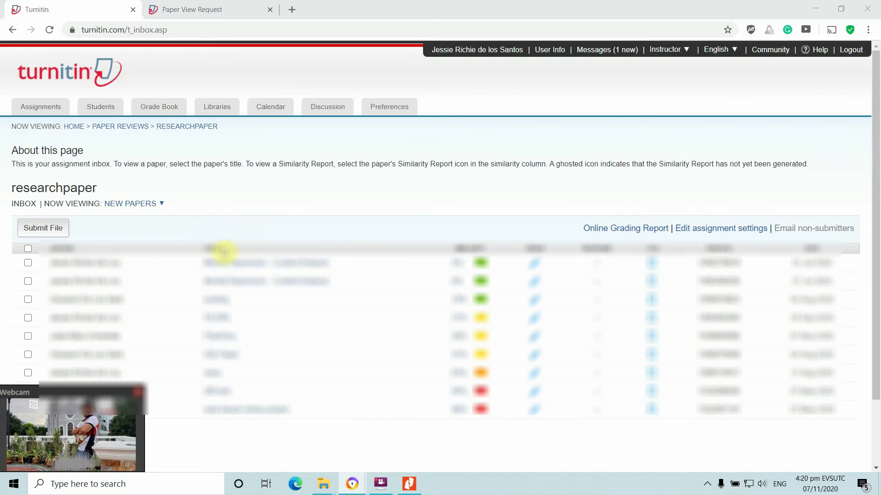
{"action": "left_click", "coordinate": [223, 251]}
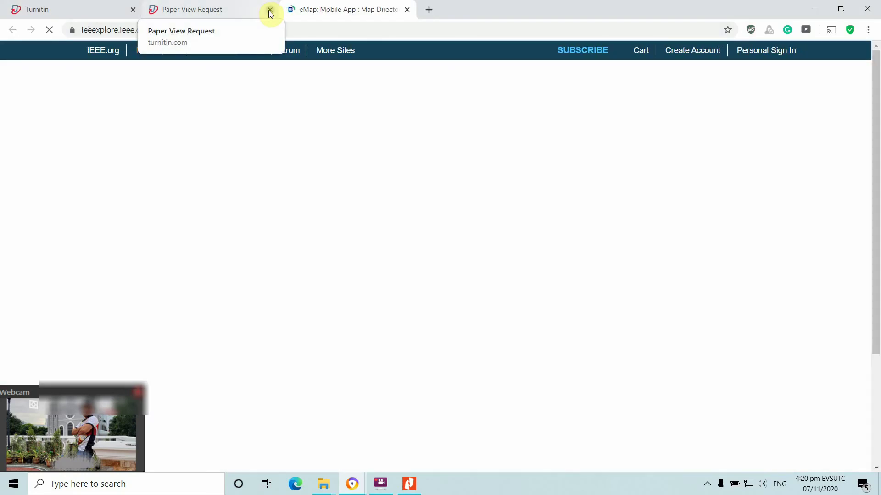
{"action": "left_click", "coordinate": [270, 9]}
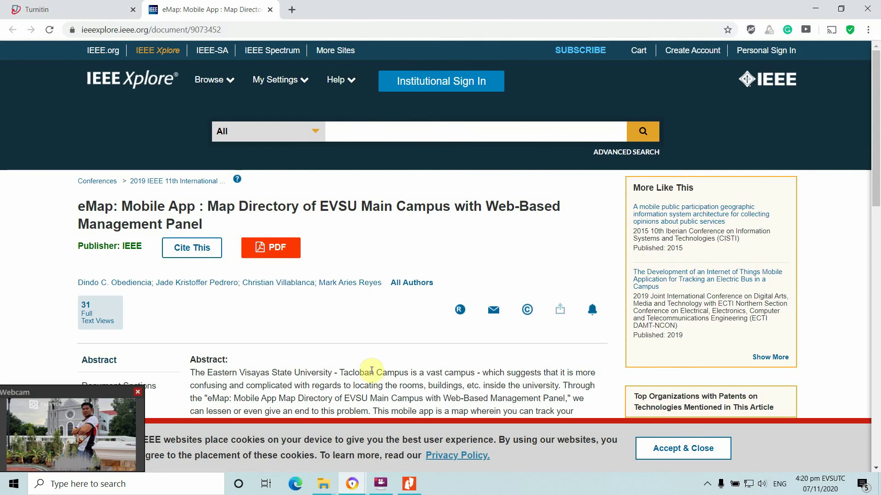
{"action": "left_click", "coordinate": [78, 15]}
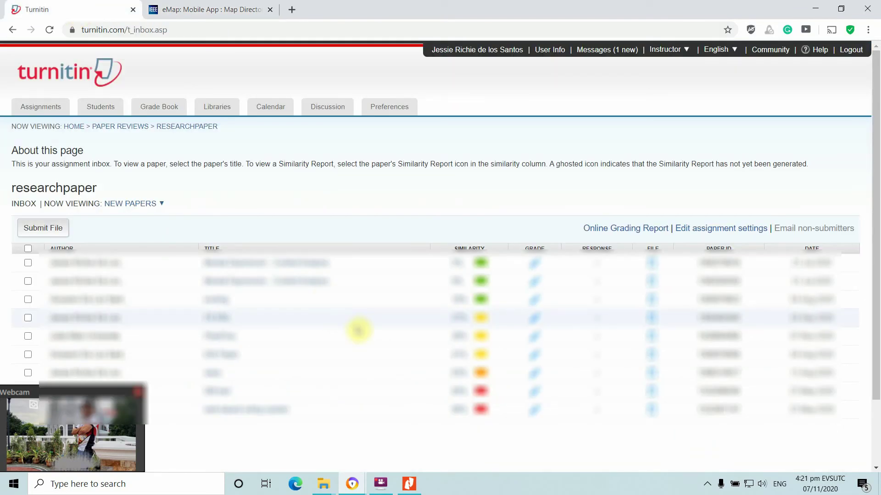